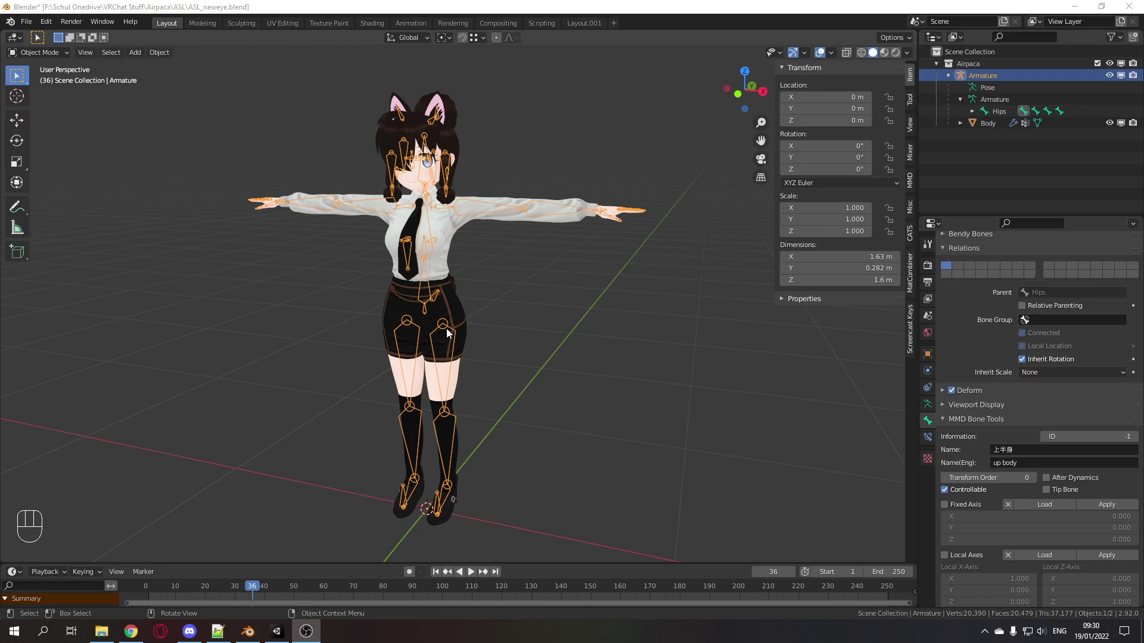
Open the CATS avatar tools and select the avatar's Armature.
{"action": "mouse_move", "coordinate": [478, 215]}
{"action": "middle_mouse_down"}
{"action": "mouse_move", "coordinate": [477, 237]}
{"action": "mouse_move", "coordinate": [480, 214]}
{"action": "middle_mouse_up"}
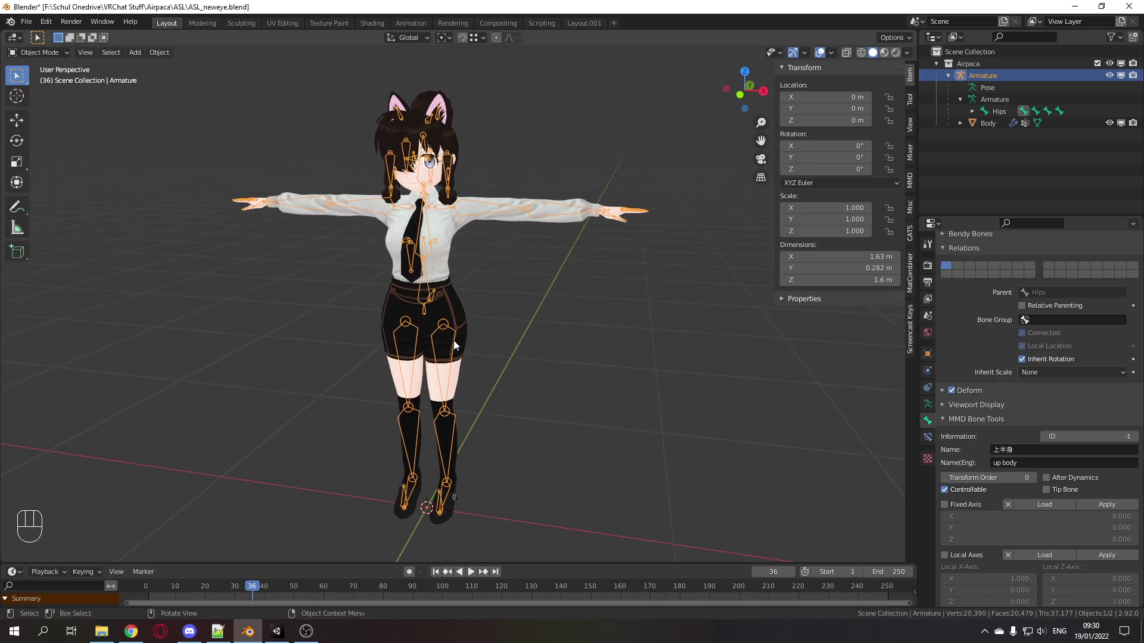
{"action": "mouse_move", "coordinate": [476, 246]}
{"action": "middle_mouse_down"}
{"action": "mouse_move", "coordinate": [467, 241]}
{"action": "mouse_move", "coordinate": [478, 253]}
{"action": "middle_mouse_up"}
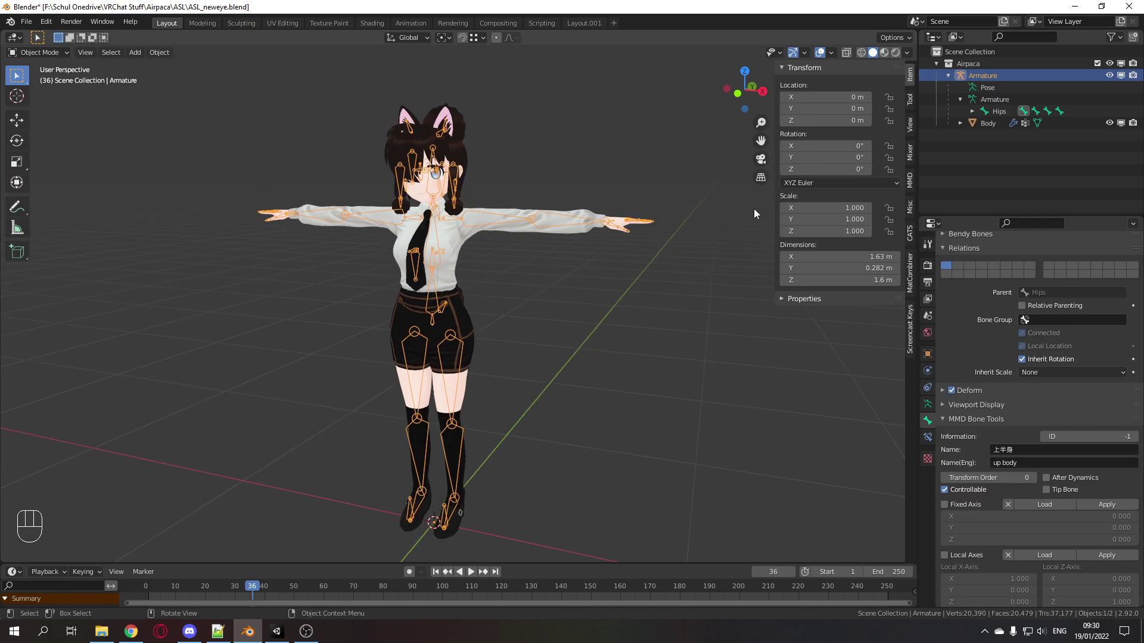
{"action": "left_click", "coordinate": [909, 233]}
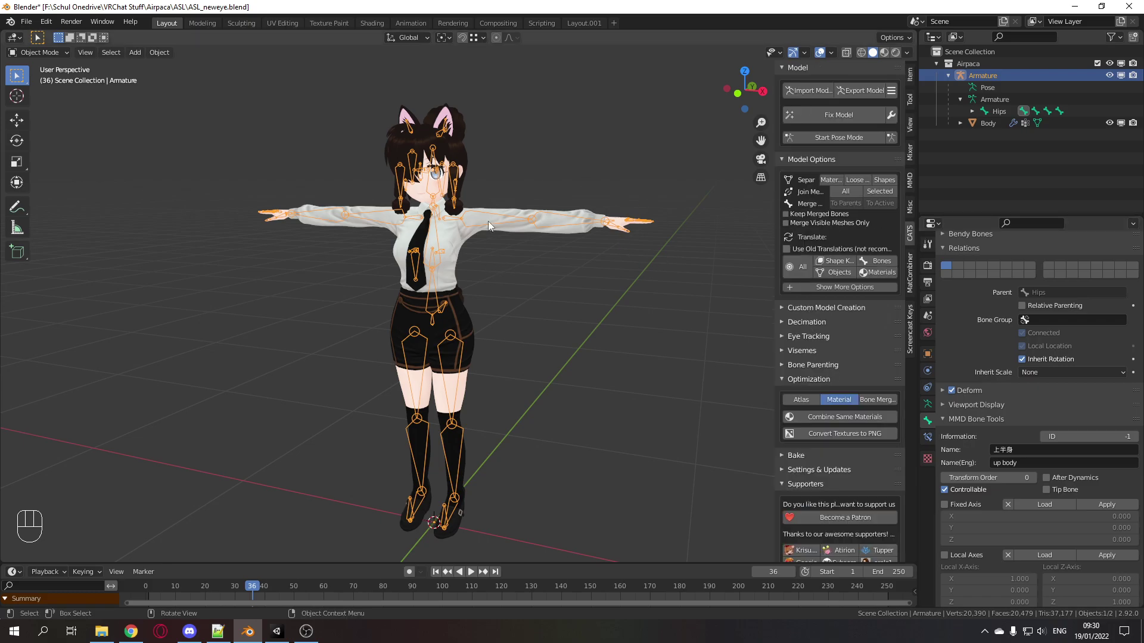
{"action": "middle_click_drag", "start_coordinate": [466, 227], "coordinate": [468, 237], "text": "shift"}
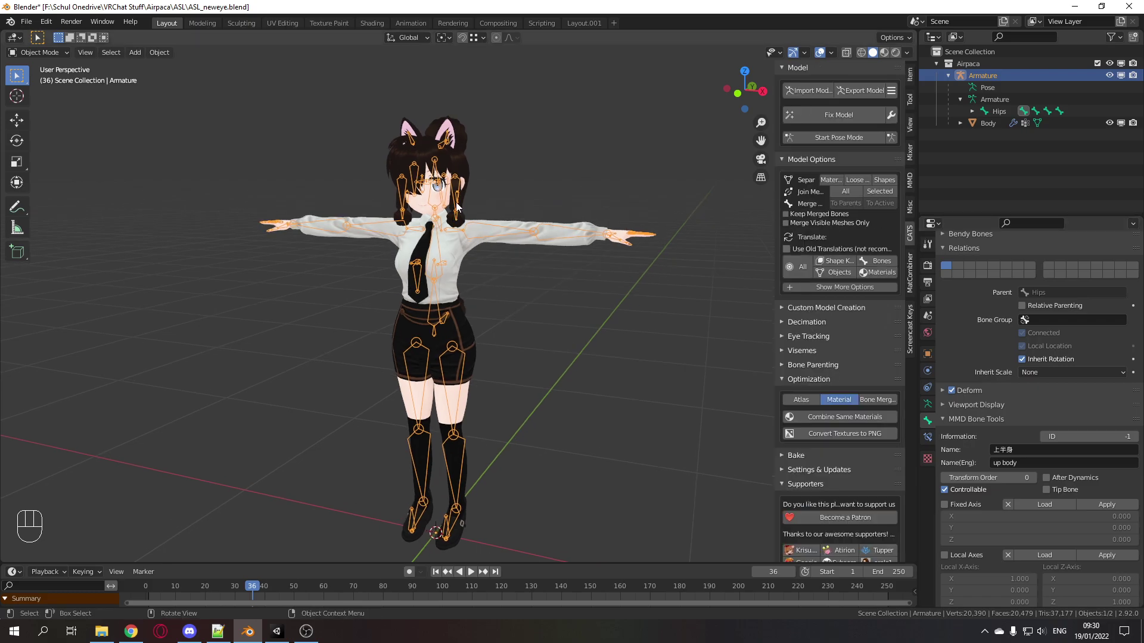
{"action": "left_click", "coordinate": [458, 201]}
{"action": "left_click", "coordinate": [456, 199]}
Switch the armature to Pose Mode and select the left upper arm and elbow bones.
{"action": "key", "text": "ctrl+Tab"}
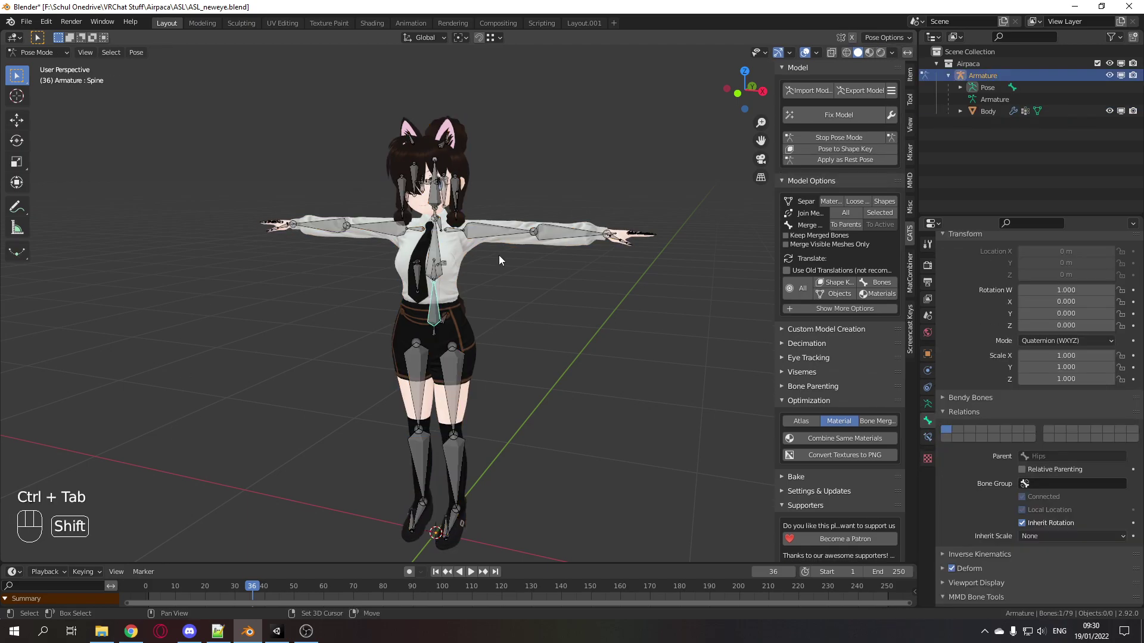
{"action": "scroll", "coordinate": [499, 255], "scroll_direction": "up", "scroll_amount": 3}
{"action": "mouse_move", "coordinate": [467, 247]}
{"action": "middle_mouse_down", "text": "shift"}
{"action": "mouse_move", "coordinate": [471, 274]}
{"action": "mouse_move", "coordinate": [468, 264]}
{"action": "middle_mouse_up", "text": "shift"}
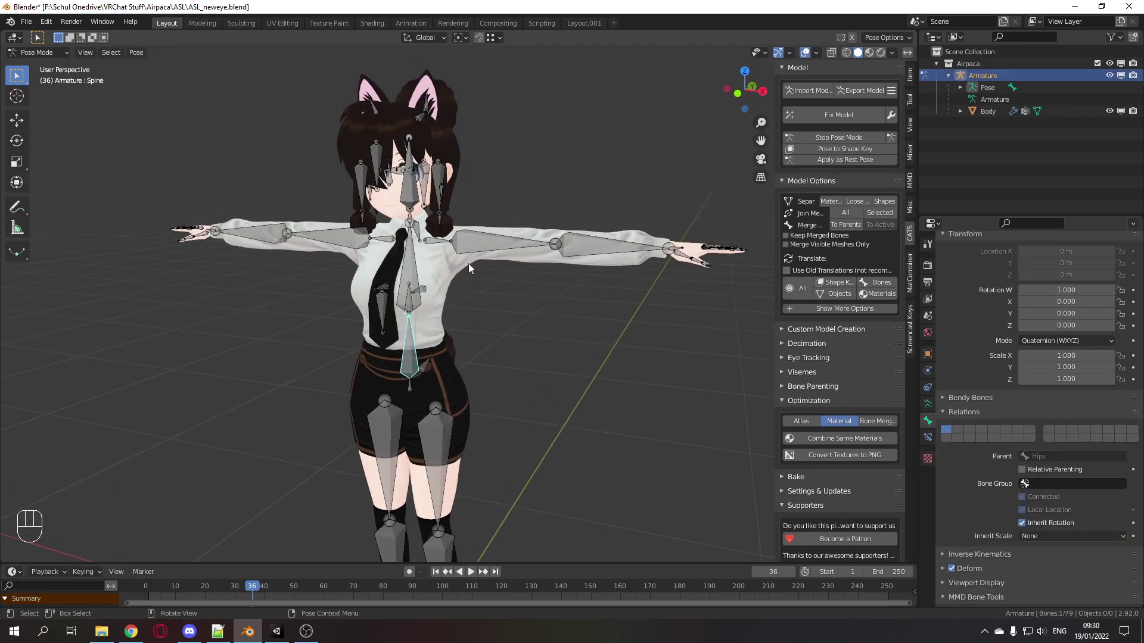
{"action": "left_click", "coordinate": [484, 242]}
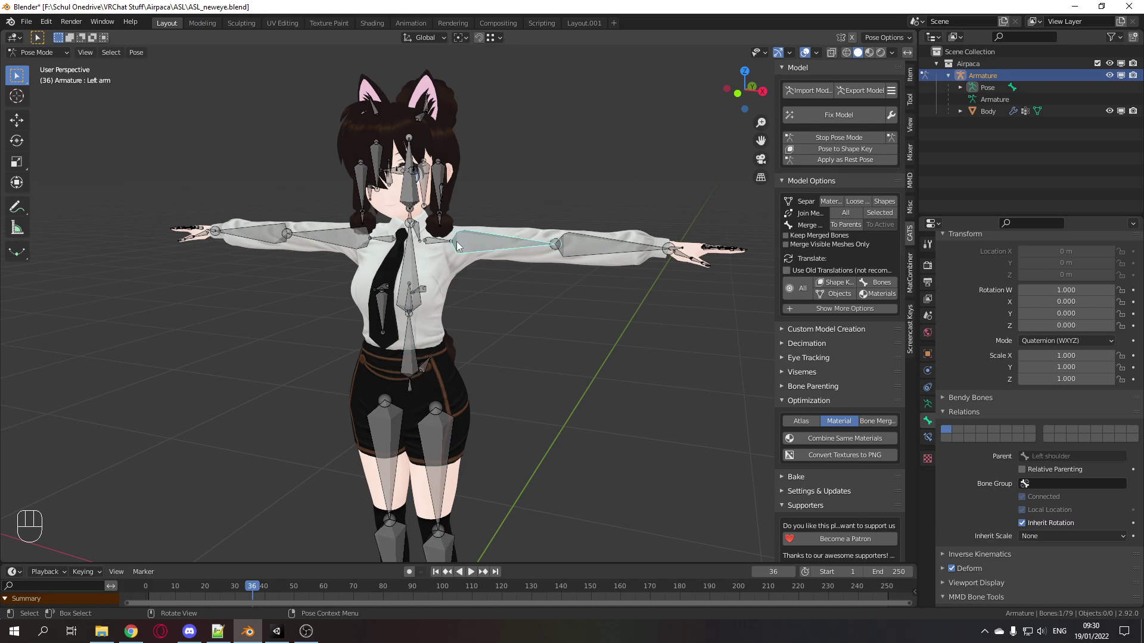
{"action": "left_click", "coordinate": [587, 255]}
{"action": "middle_click_drag", "start_coordinate": [587, 254], "coordinate": [525, 234], "text": "shift"}
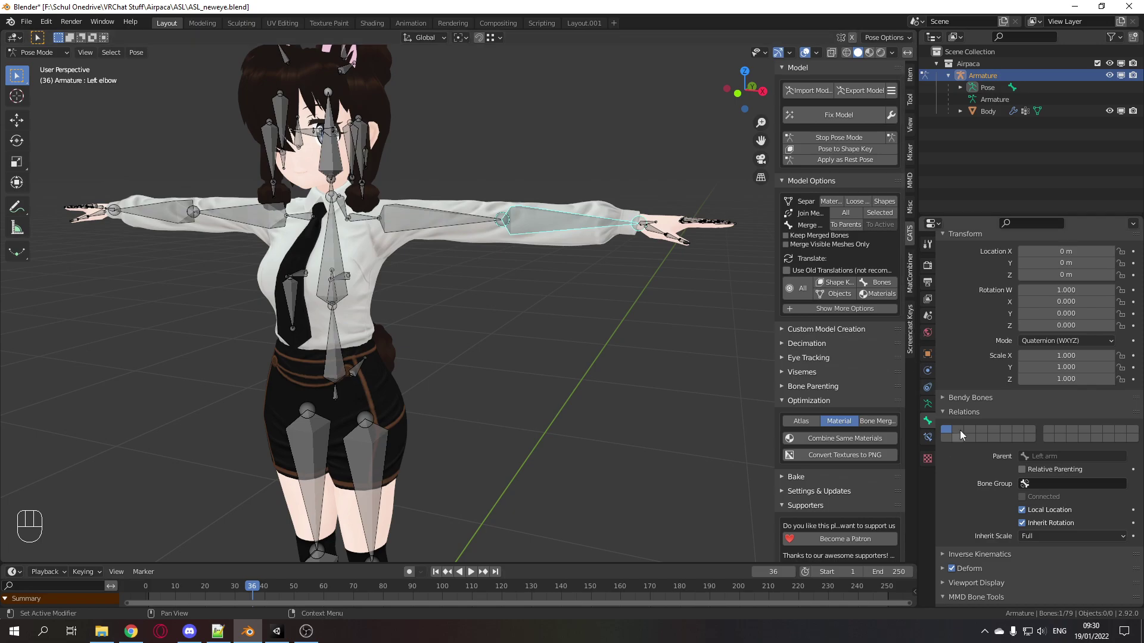
Set Inherit Scale to None on the left elbow and left wrist bones.
{"action": "left_click", "coordinate": [1059, 538]}
{"action": "left_click", "coordinate": [1050, 469]}
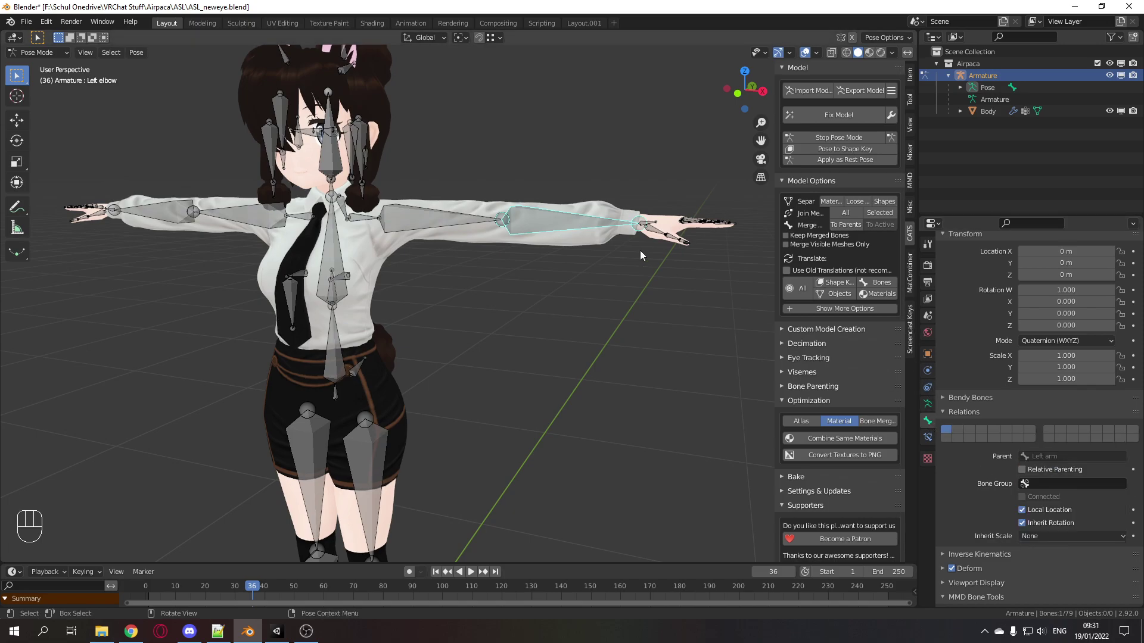
{"action": "middle_click_drag", "start_coordinate": [639, 250], "coordinate": [586, 308]}
{"action": "left_click", "coordinate": [585, 308]}
{"action": "left_click", "coordinate": [1055, 535]}
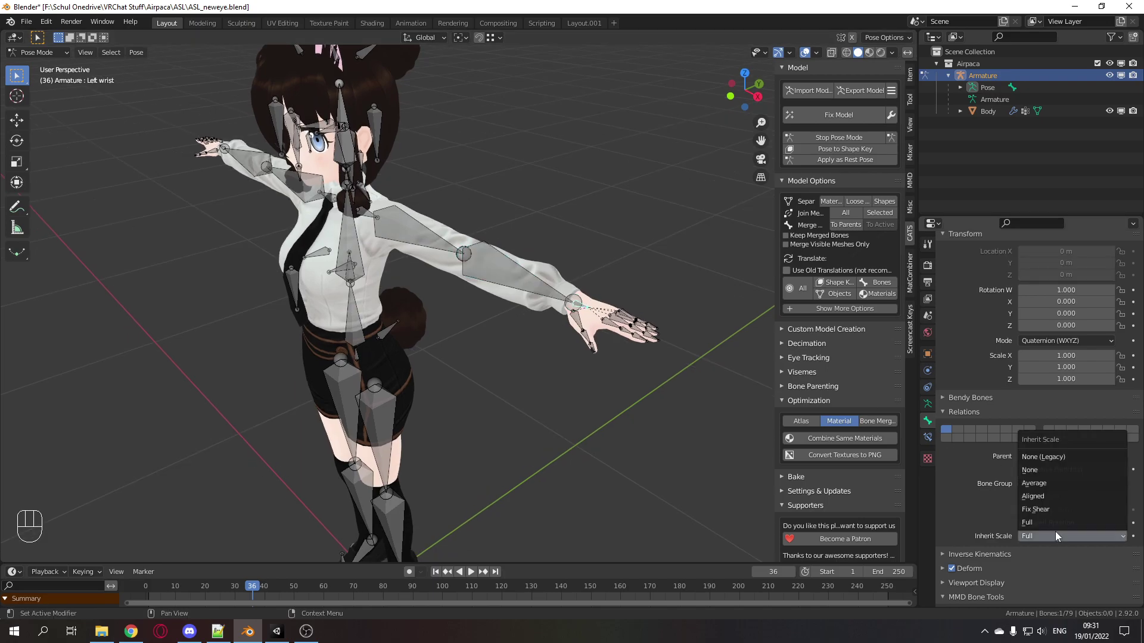
Set Inherit Scale to None on the right elbow and right wrist bones.
{"action": "middle_click_drag", "start_coordinate": [473, 348], "coordinate": [334, 243]}
{"action": "left_click", "coordinate": [334, 243]}
{"action": "left_click", "coordinate": [1066, 536]}
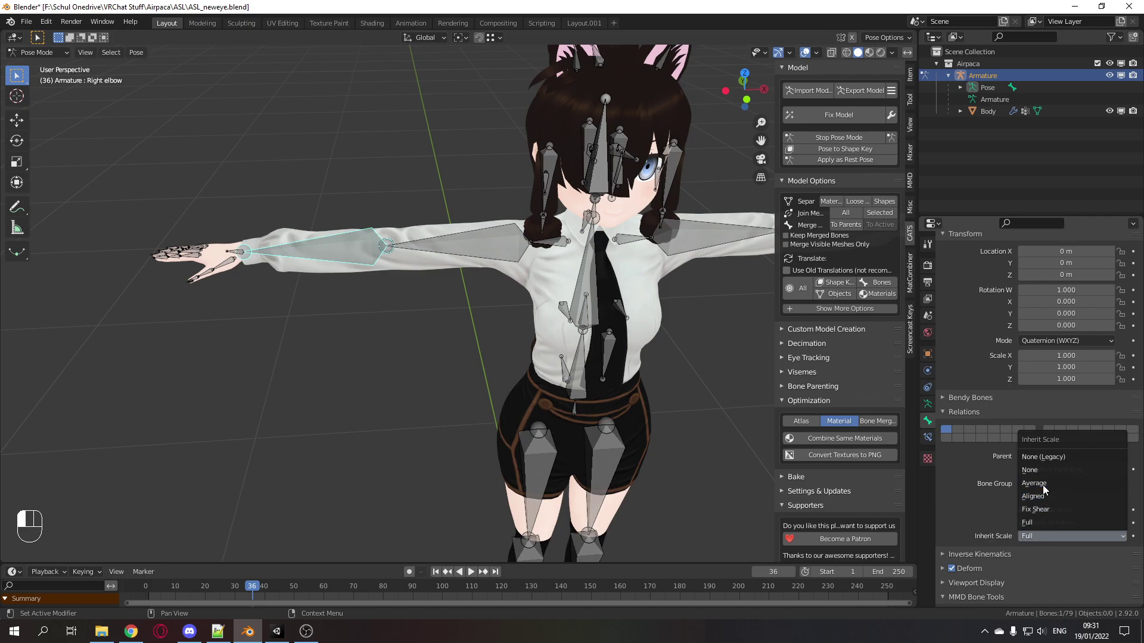
{"action": "left_click", "coordinate": [1050, 468]}
{"action": "left_click", "coordinate": [236, 252]}
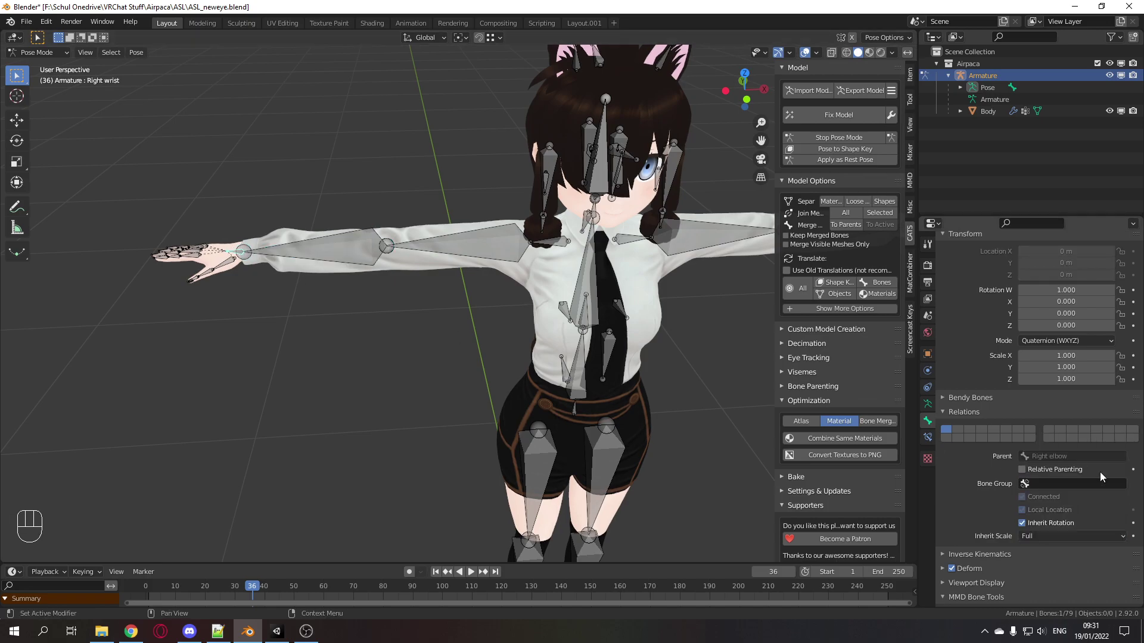
{"action": "left_click", "coordinate": [1066, 536]}
{"action": "left_click", "coordinate": [1036, 470]}
{"action": "middle_click_drag", "start_coordinate": [417, 363], "coordinate": [472, 266]}
{"action": "left_click", "coordinate": [472, 235]}
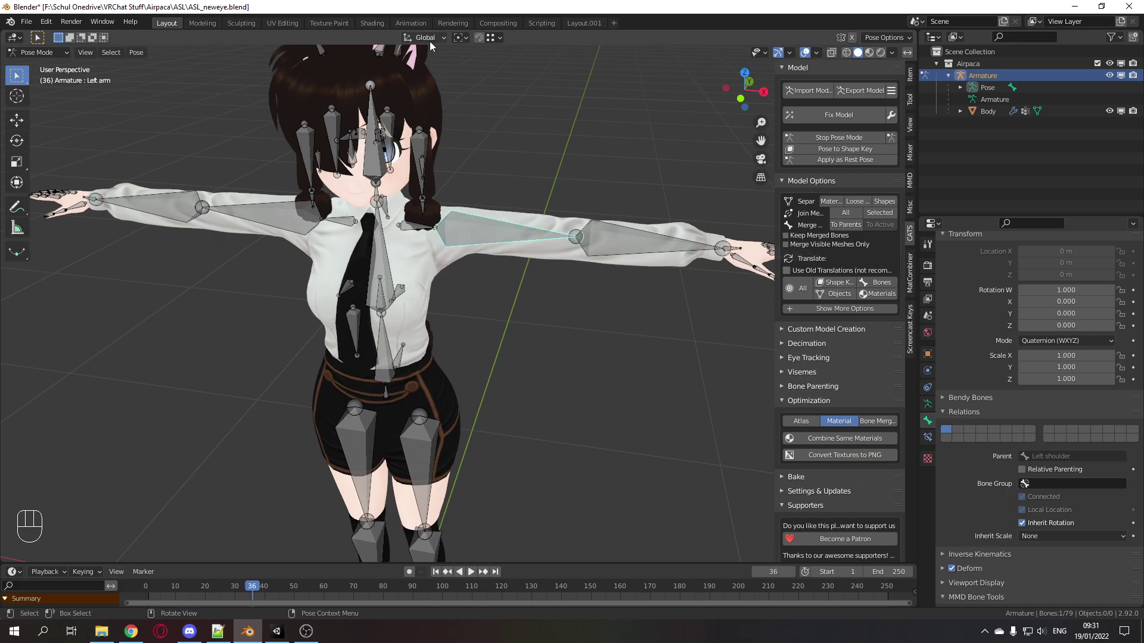
{"action": "middle_click_drag", "start_coordinate": [426, 219], "coordinate": [412, 68]}
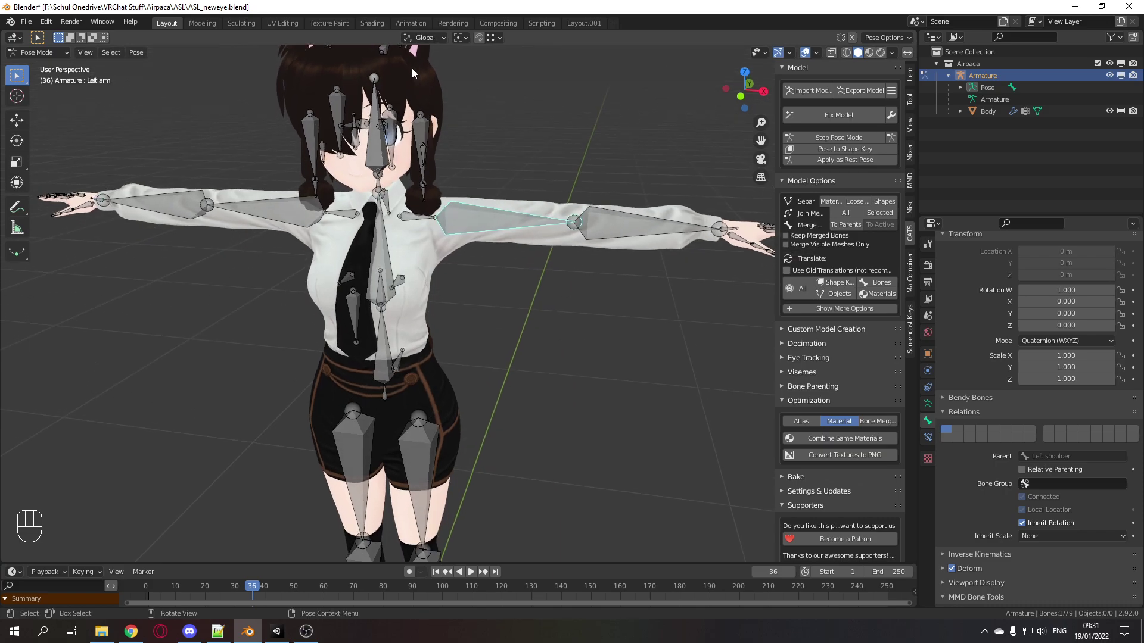
Switch transform orientation to Local and scale the left upper arm 1.1 along local Y.
{"action": "left_click", "coordinate": [426, 37]}
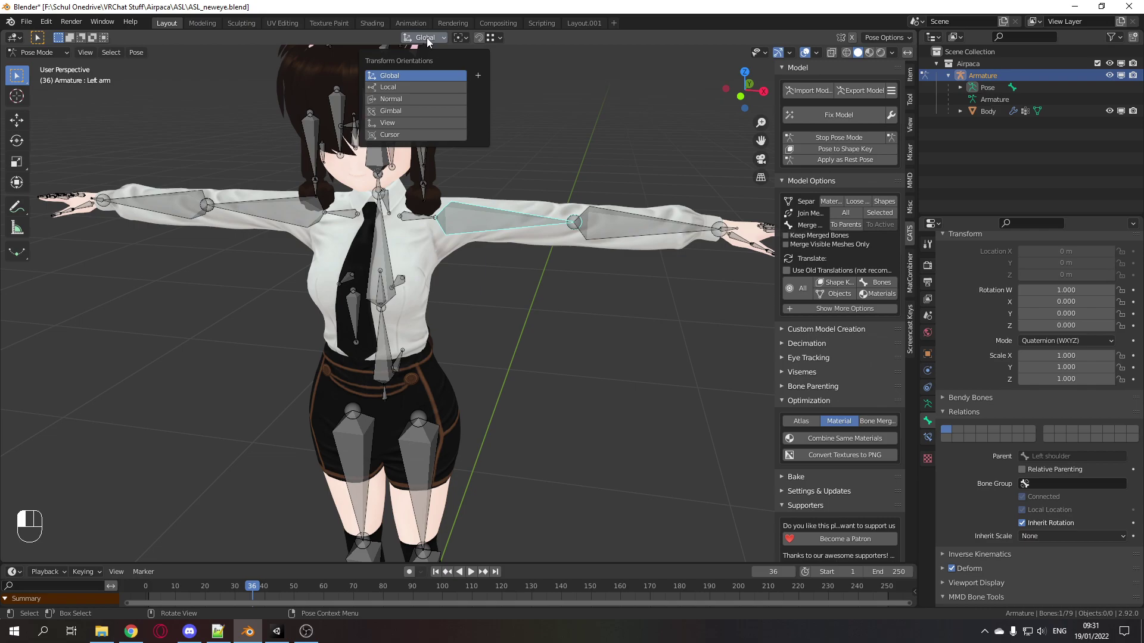
{"action": "left_click", "coordinate": [413, 86]}
{"action": "middle_click_drag", "start_coordinate": [558, 182], "coordinate": [510, 178]}
{"action": "key", "text": "s"}
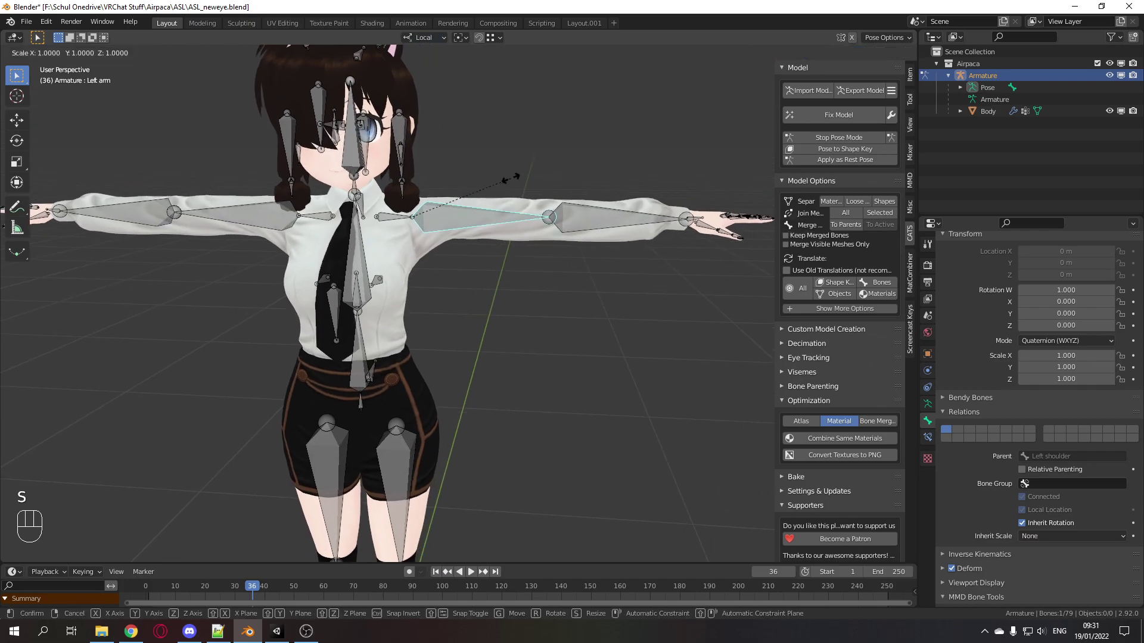
{"action": "key", "text": "y"}
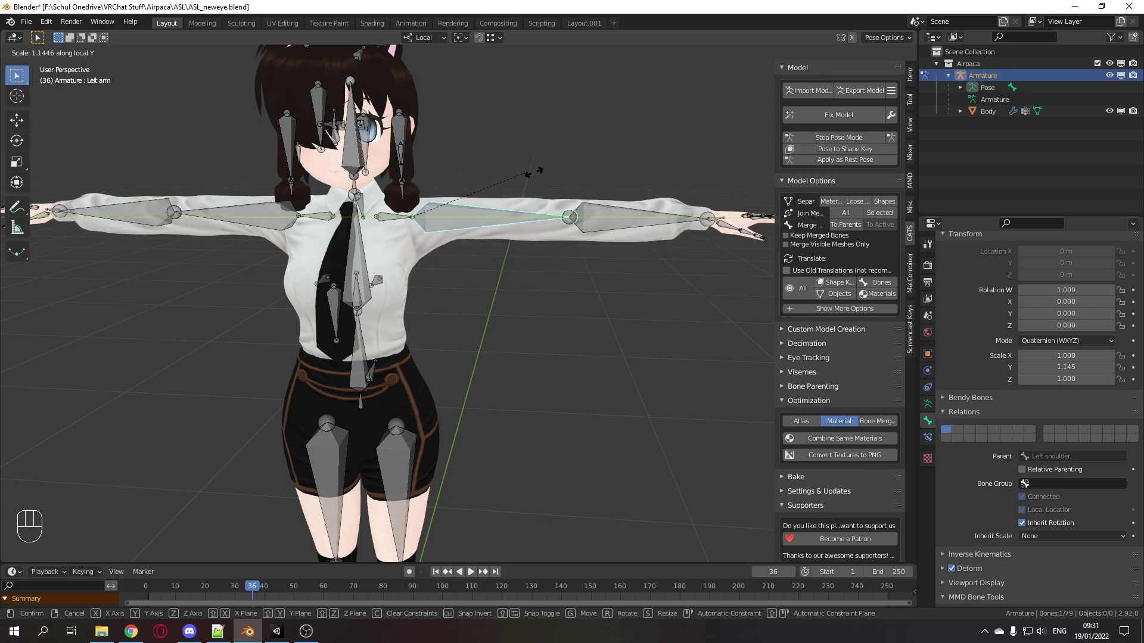
{"action": "key", "text": "Escape"}
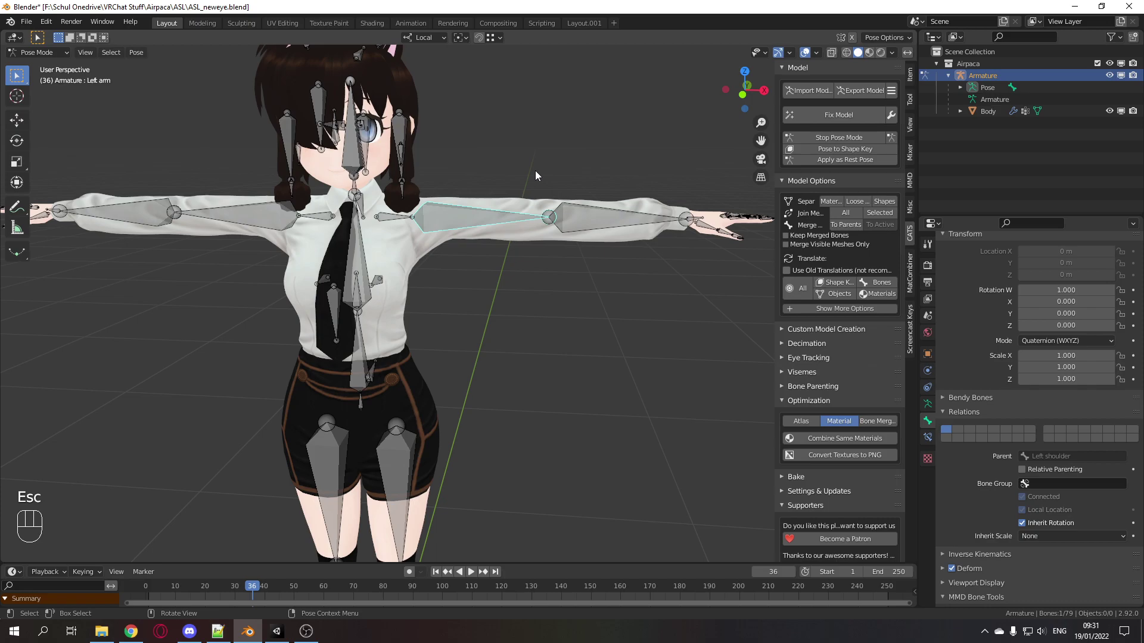
{"action": "type", "text": "sy1.1"}
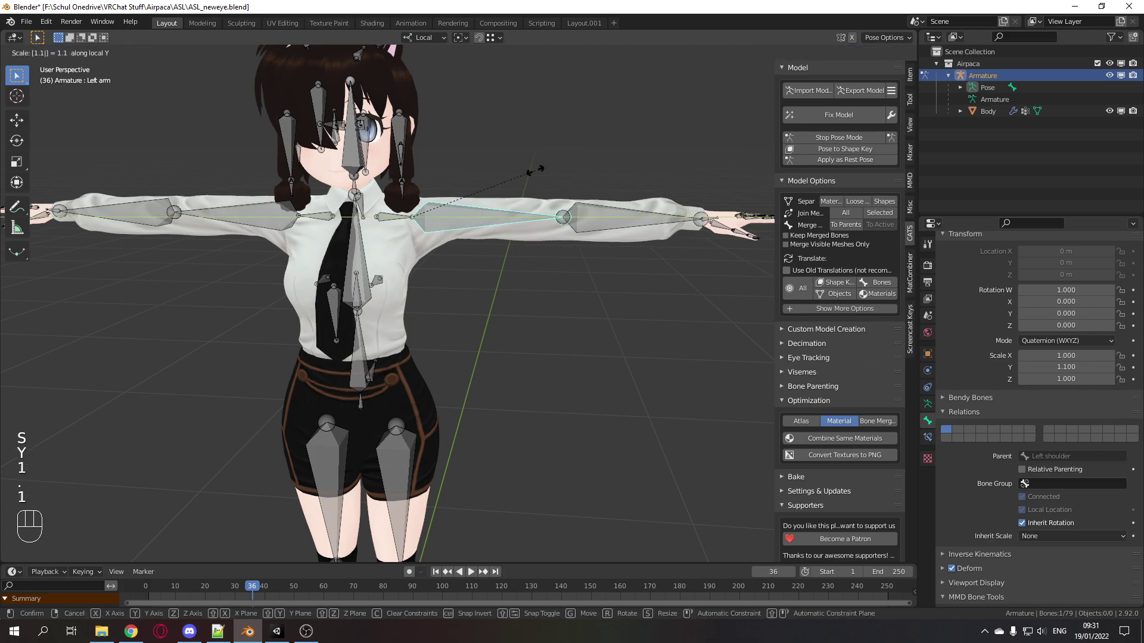
{"action": "key", "text": "Return"}
Scale the left elbow bone 1.1 along its local Y axis.
{"action": "middle_click_drag", "start_coordinate": [558, 160], "coordinate": [536, 213]}
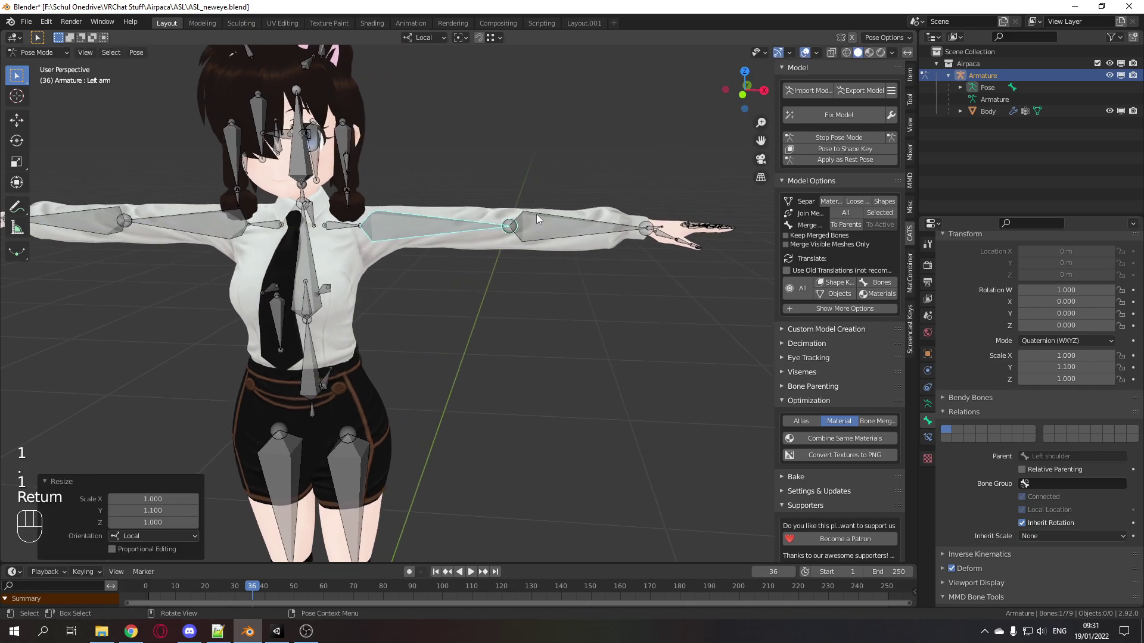
{"action": "left_click", "coordinate": [539, 220]}
{"action": "type", "text": "s"}
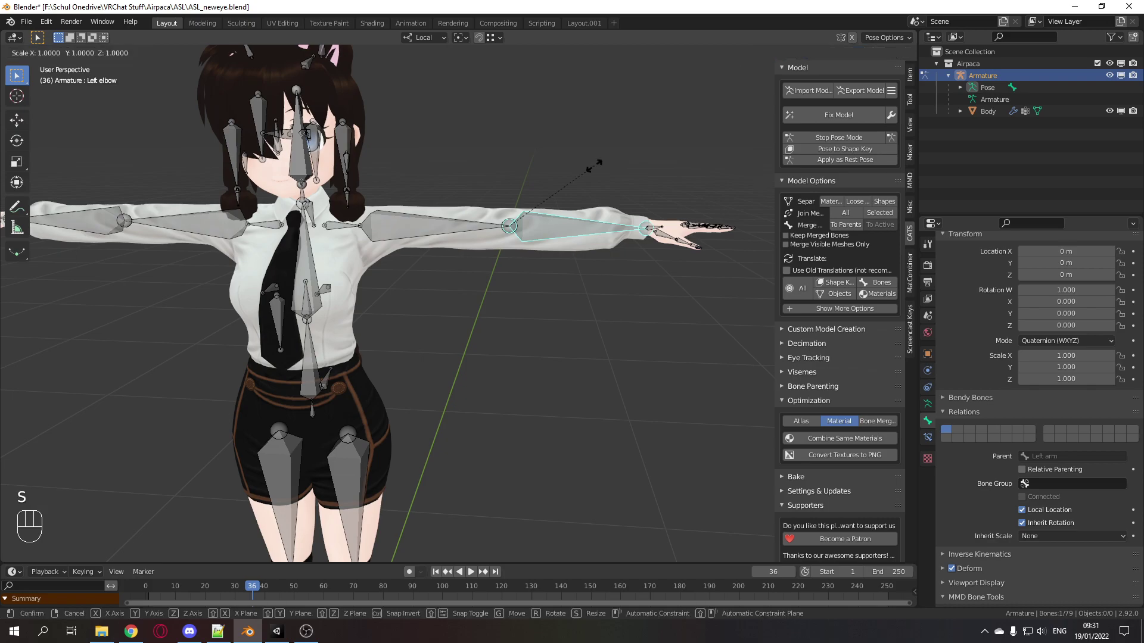
{"action": "type", "text": "y1.1"}
{"action": "key", "text": "Return"}
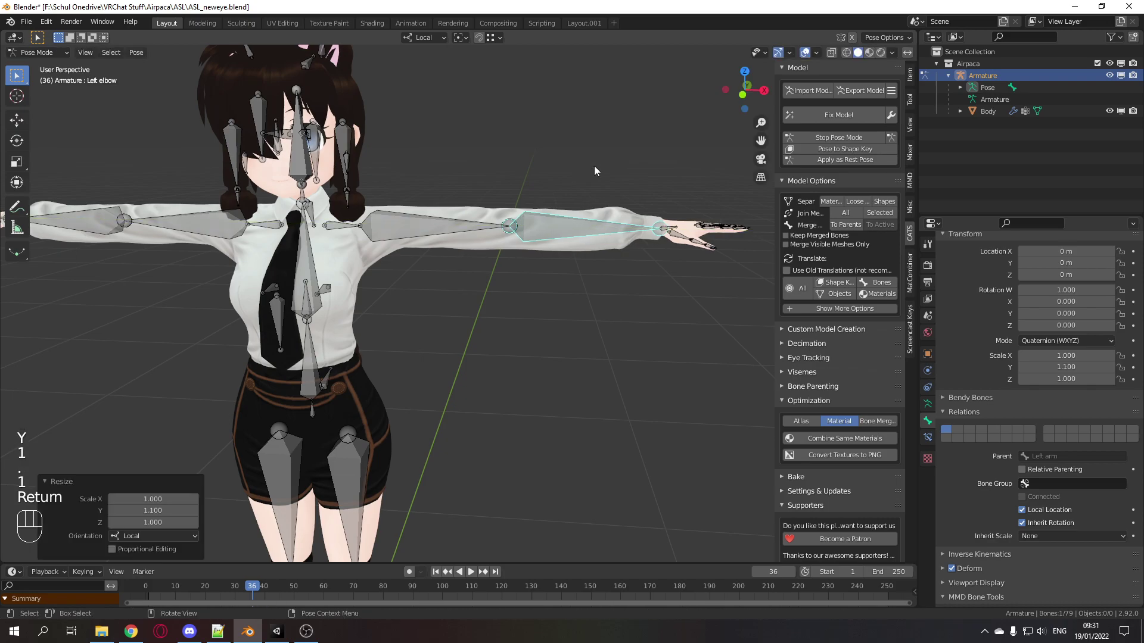
{"action": "middle_click_drag", "start_coordinate": [305, 272], "coordinate": [531, 236], "text": "shift"}
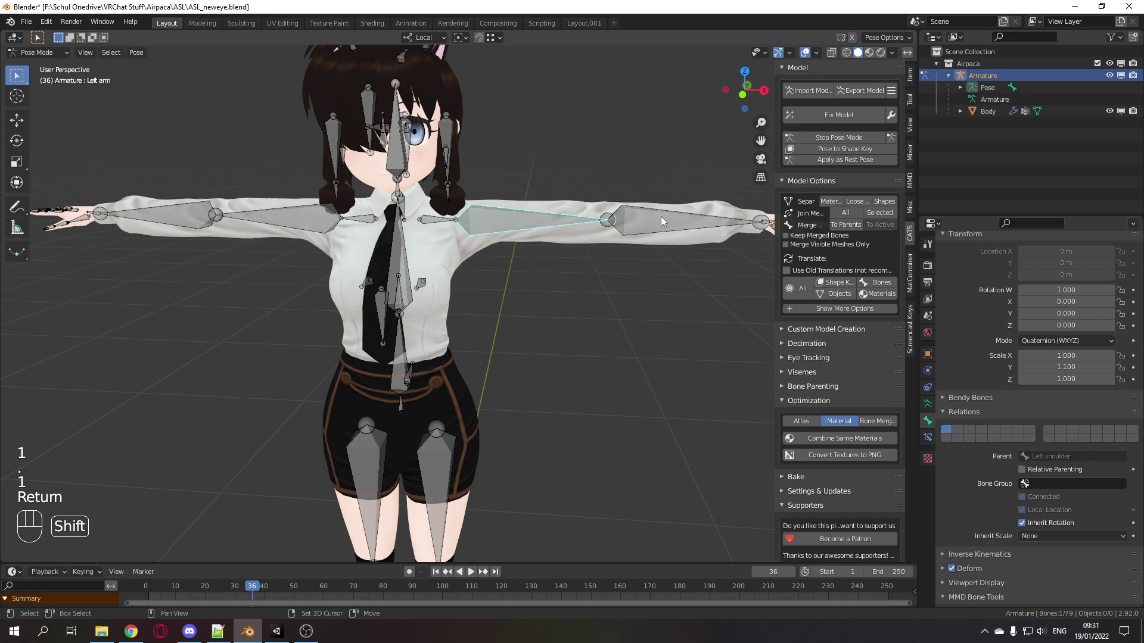
{"action": "mouse_move", "coordinate": [574, 340]}
{"action": "middle_mouse_down", "text": "shift"}
{"action": "mouse_move", "coordinate": [547, 336]}
{"action": "mouse_move", "coordinate": [572, 323]}
{"action": "middle_mouse_up", "text": "shift"}
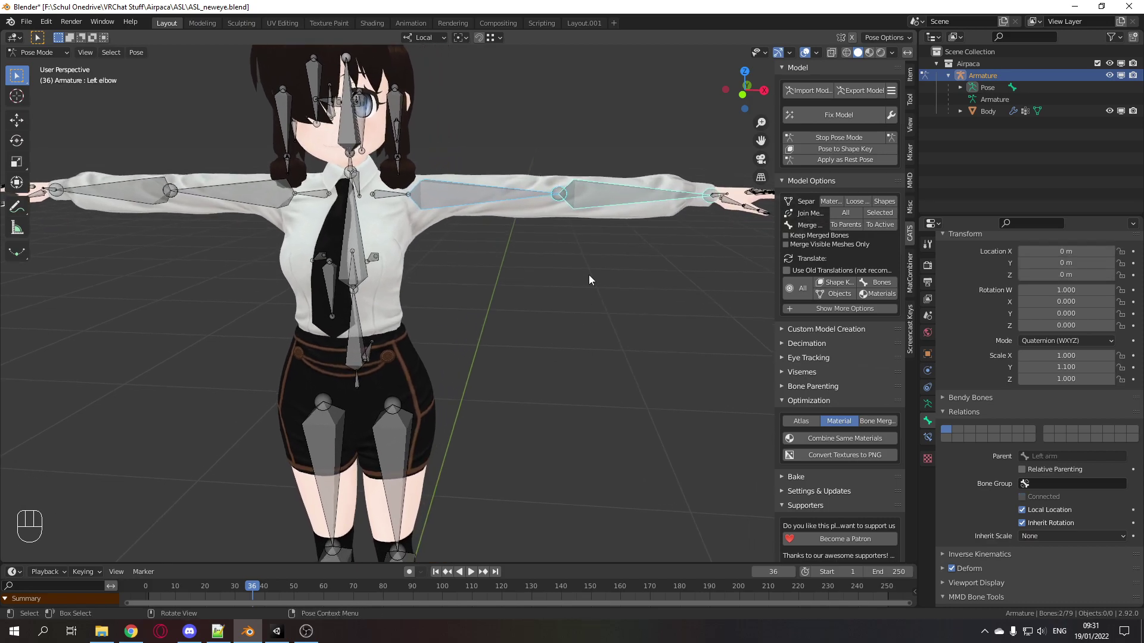
Copy the left arm pose and paste it mirrored, so the right elbow is 1.1 on Y.
{"action": "key", "text": "ctrl+c"}
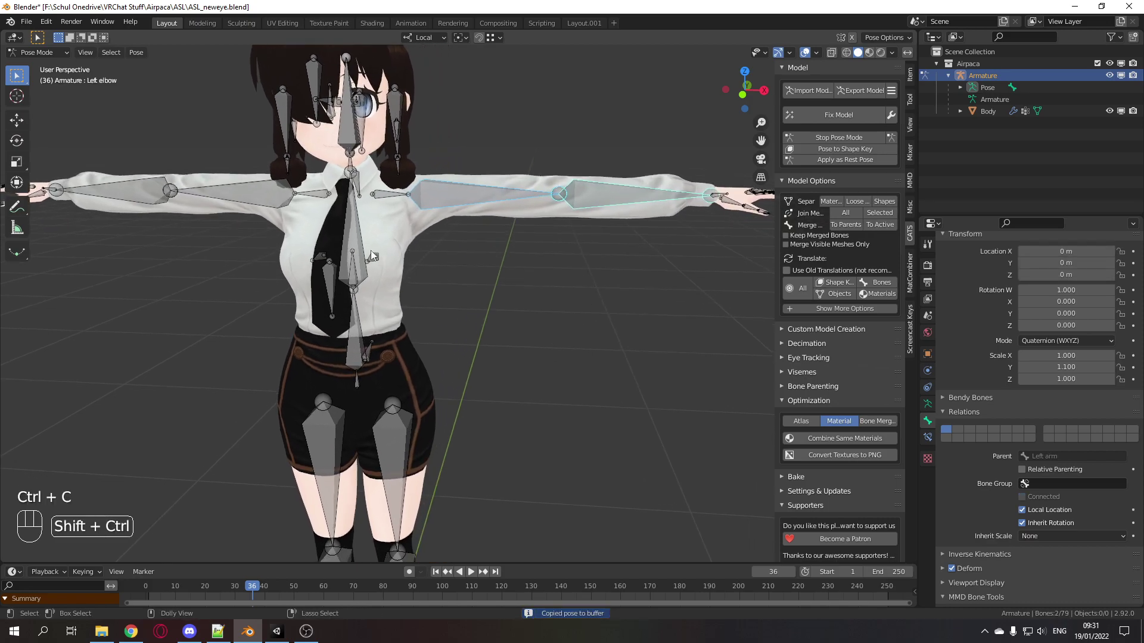
{"action": "key", "text": "shift+ctrl+v"}
{"action": "middle_click_drag", "start_coordinate": [252, 241], "coordinate": [343, 226], "text": "shift"}
{"action": "left_click", "coordinate": [222, 215]}
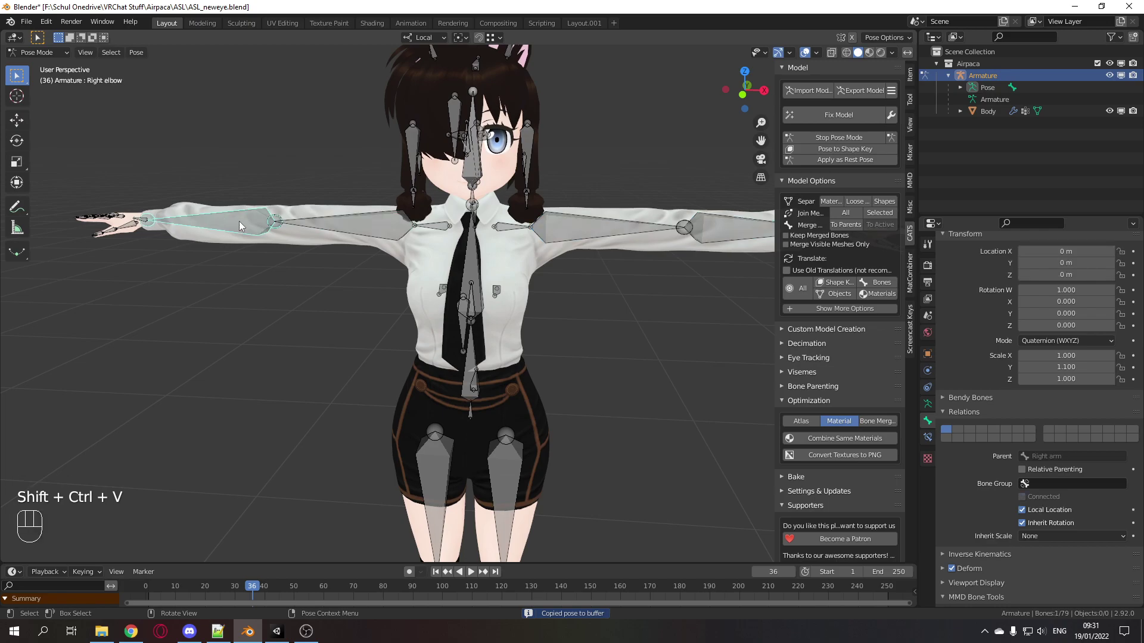
{"action": "middle_click_drag", "start_coordinate": [238, 220], "coordinate": [573, 276], "text": "shift"}
{"action": "scroll", "coordinate": [494, 266], "scroll_direction": "down", "scroll_amount": 5}
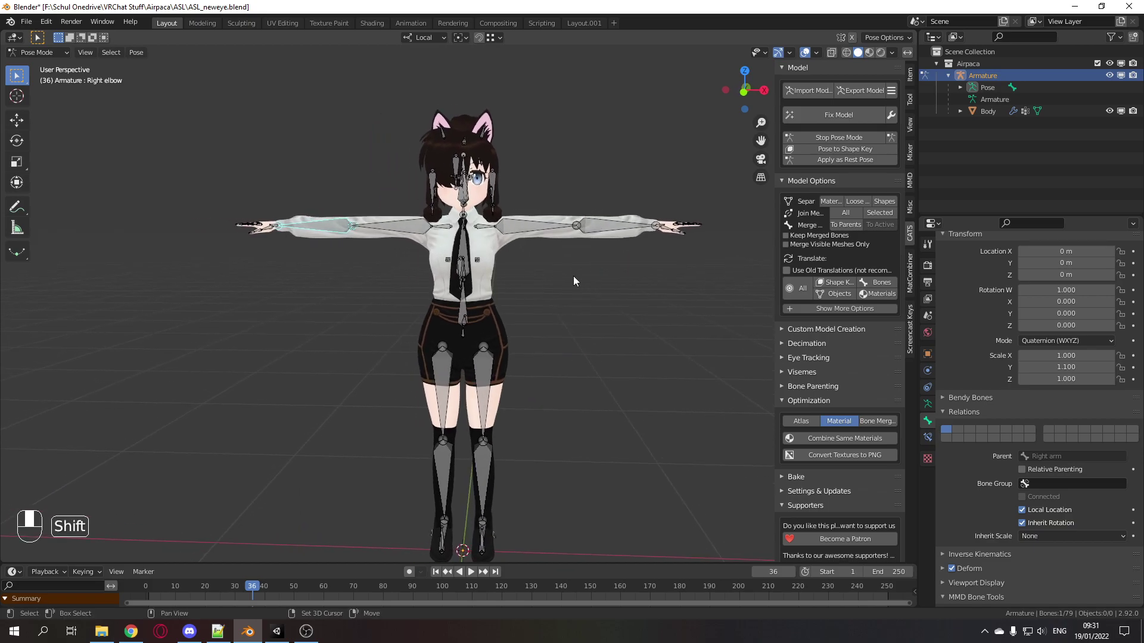
Bake the lengthened arms in with the CATS Apply as Rest Pose button.
{"action": "middle_click_drag", "start_coordinate": [431, 237], "coordinate": [531, 227]}
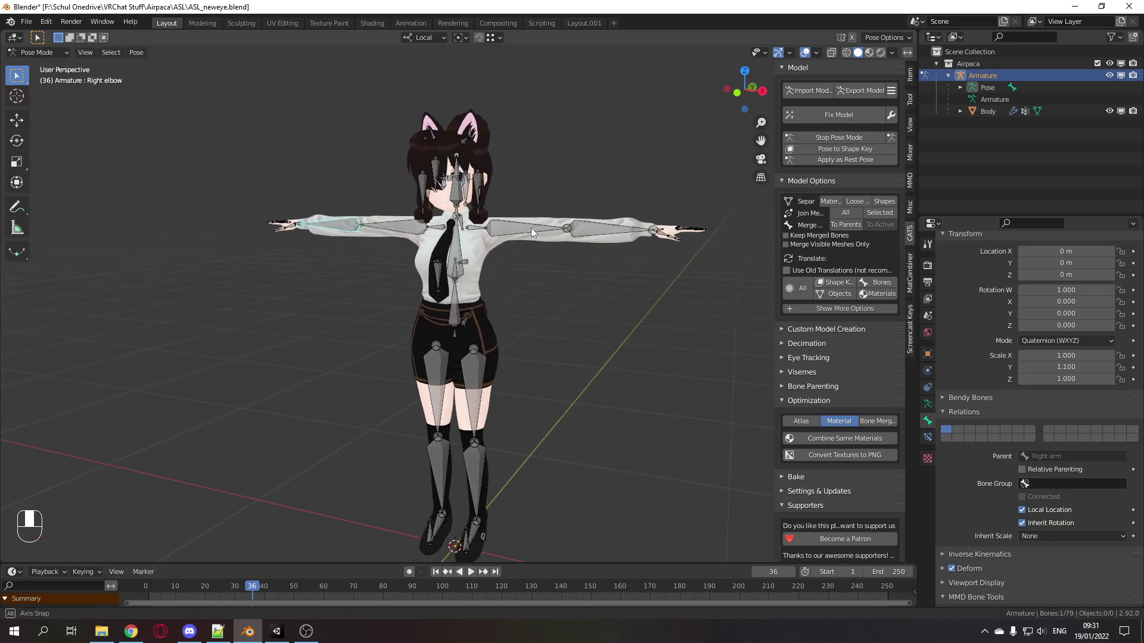
{"action": "left_click", "coordinate": [856, 162]}
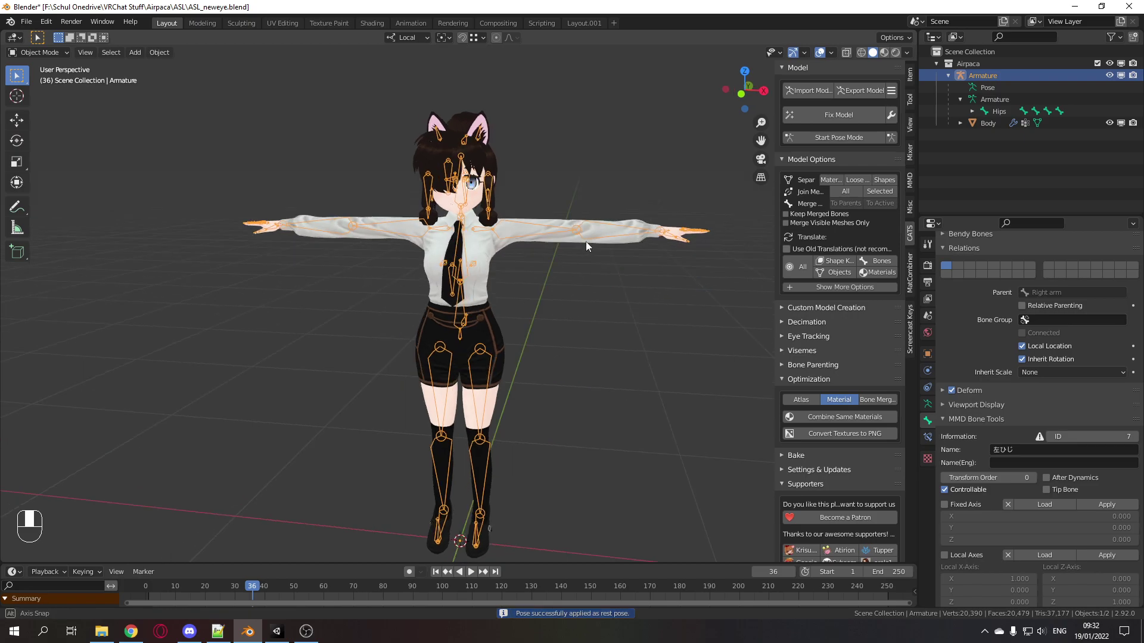
{"action": "middle_click_drag", "start_coordinate": [586, 273], "coordinate": [538, 228]}
Enter Pose Mode and set Inherit Scale to None on the knee bones.
{"action": "scroll", "coordinate": [488, 291], "scroll_direction": "up", "scroll_amount": 5}
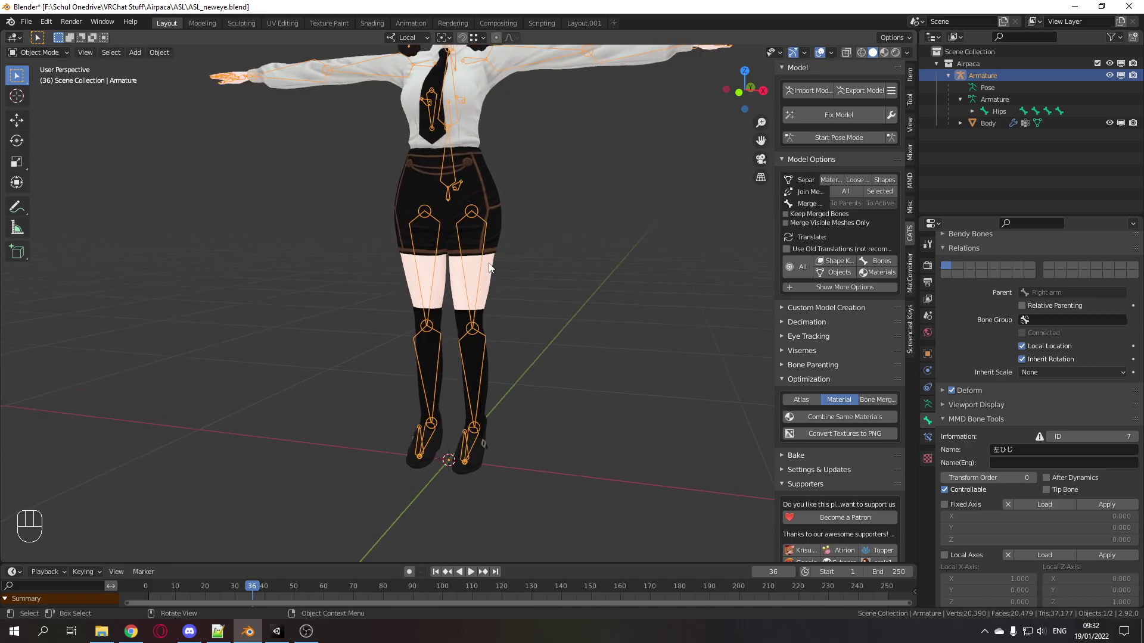
{"action": "key", "text": "ctrl+Tab"}
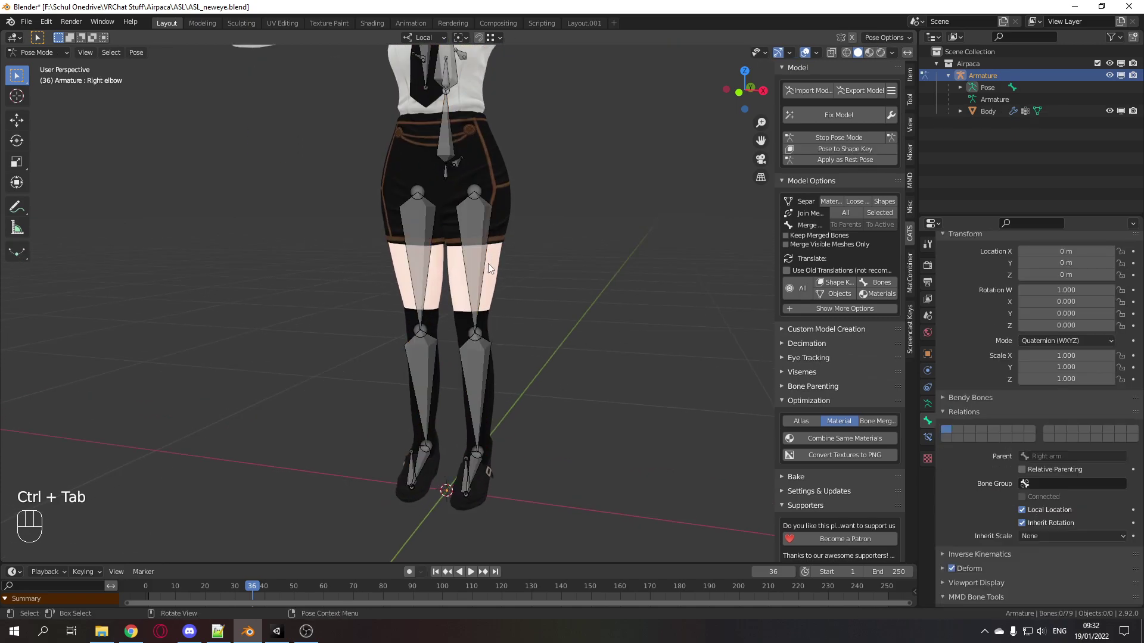
{"action": "mouse_move", "coordinate": [488, 263]}
{"action": "middle_mouse_down"}
{"action": "mouse_move", "coordinate": [472, 227]}
{"action": "mouse_move", "coordinate": [506, 262]}
{"action": "middle_mouse_up"}
{"action": "left_click", "coordinate": [472, 228]}
{"action": "left_click", "coordinate": [437, 295]}
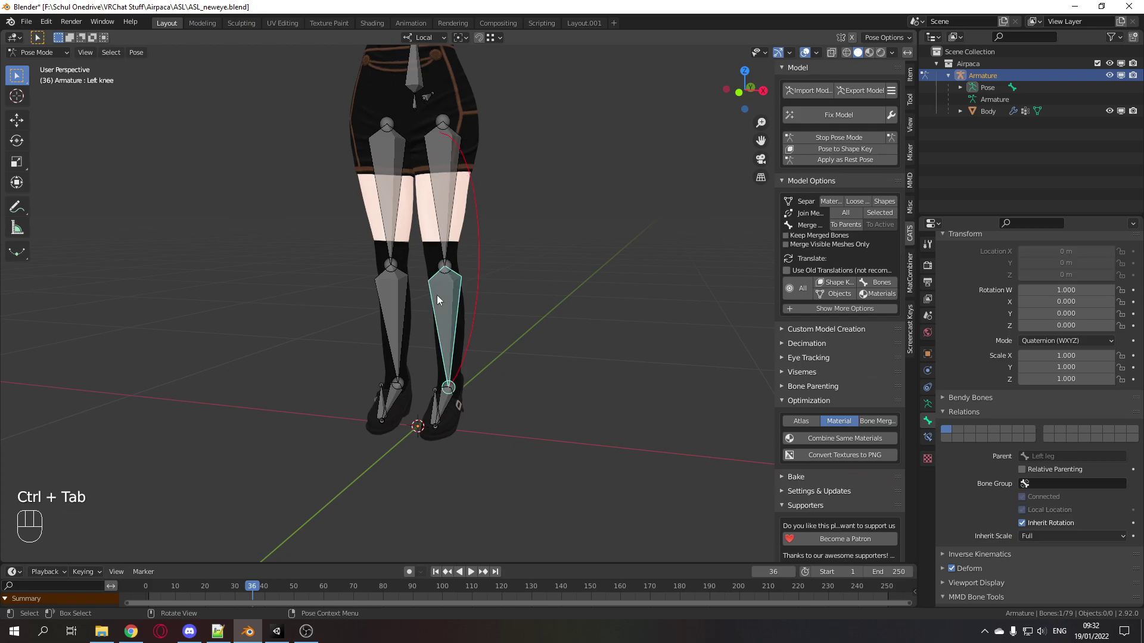
{"action": "middle_click_drag", "start_coordinate": [480, 306], "coordinate": [413, 297]}
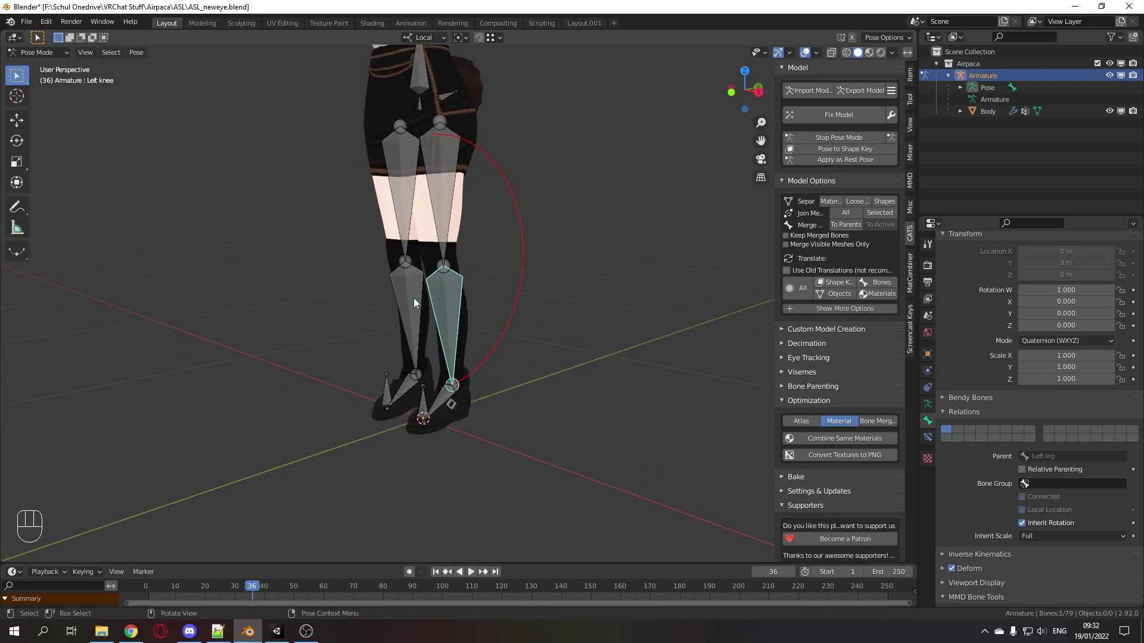
{"action": "left_click", "coordinate": [1038, 536]}
{"action": "key", "text": "ctrl+shift+m"}
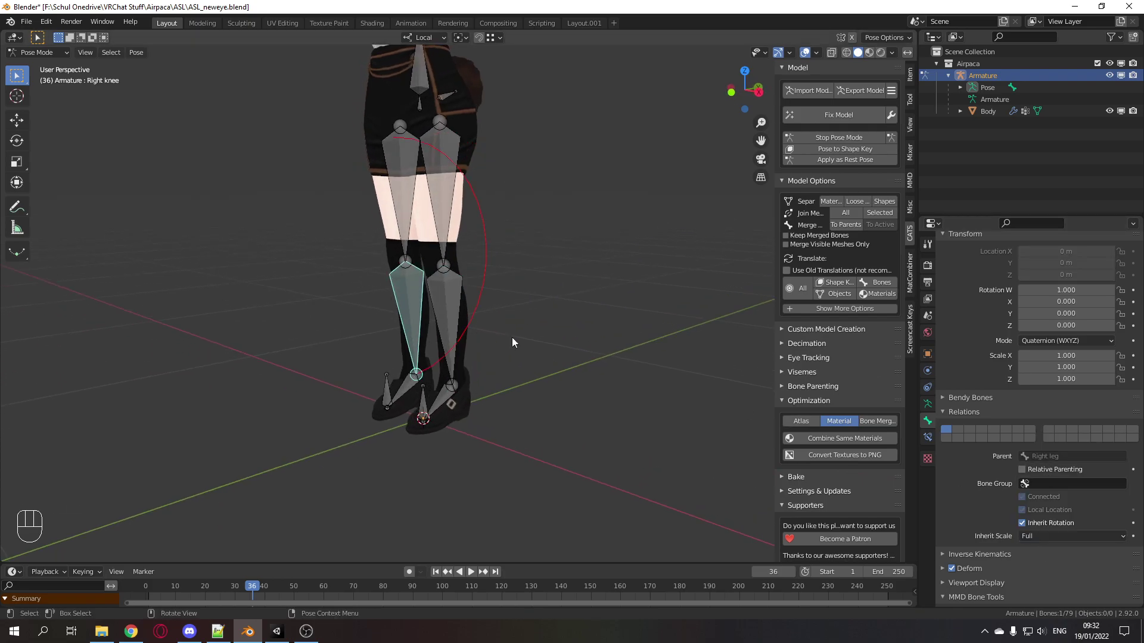
{"action": "left_click", "coordinate": [1047, 536]}
{"action": "left_click", "coordinate": [1034, 470]}
Set Inherit Scale to None on the left and right ankle bones.
{"action": "left_click", "coordinate": [441, 398]}
{"action": "left_click", "coordinate": [1100, 538]}
{"action": "left_click", "coordinate": [1055, 468]}
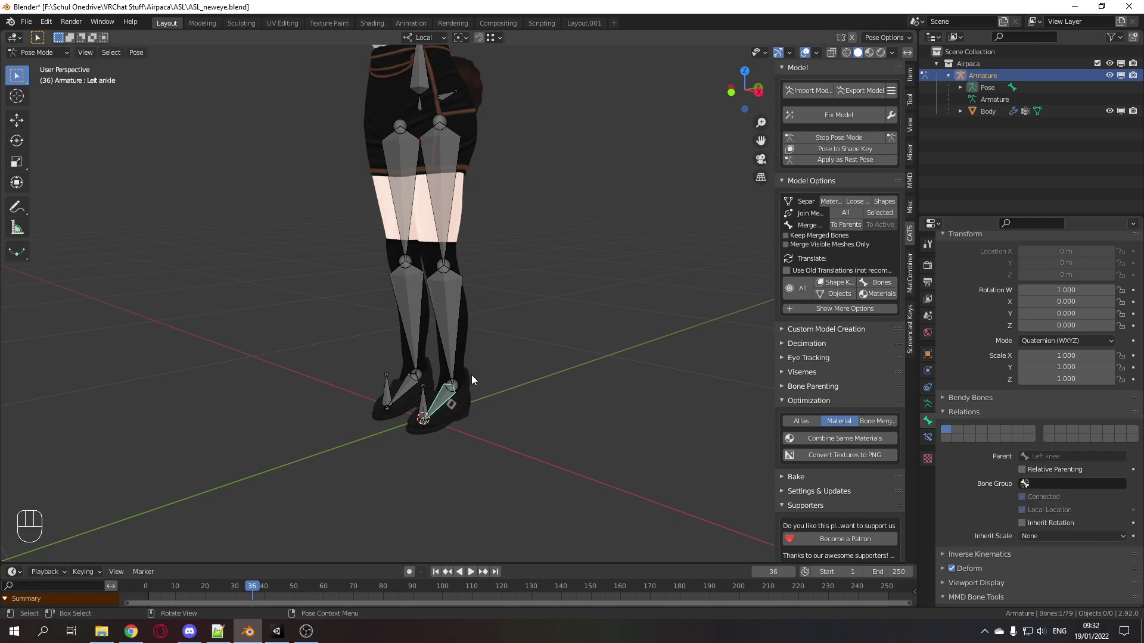
{"action": "left_click", "coordinate": [409, 384]}
{"action": "left_click", "coordinate": [1056, 535]}
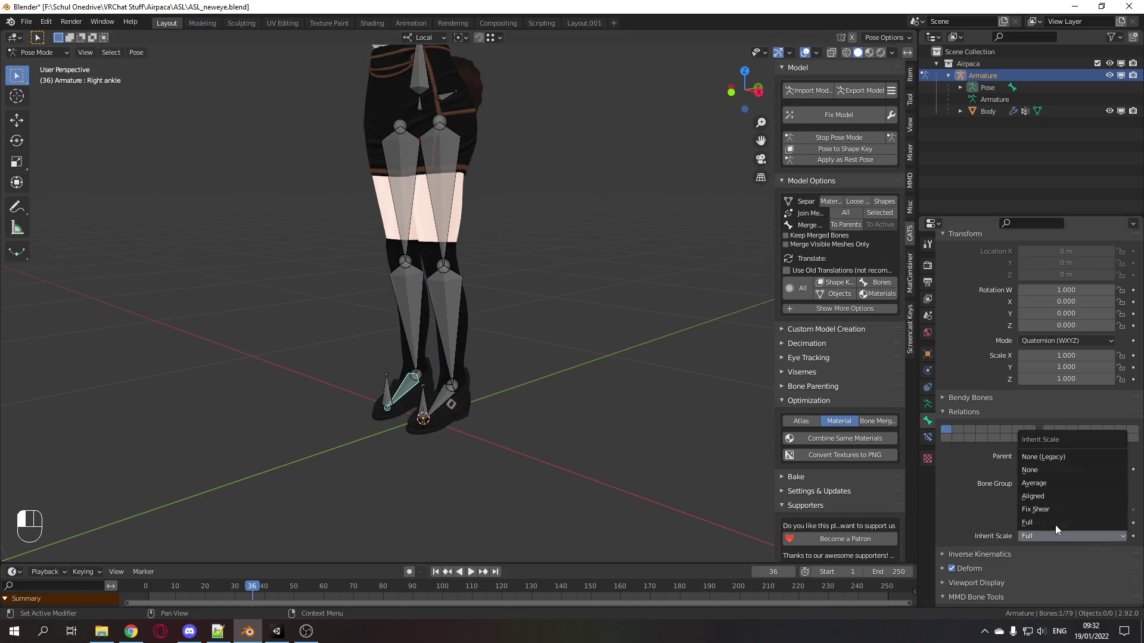
{"action": "left_click", "coordinate": [1049, 466]}
{"action": "left_click", "coordinate": [444, 219]}
{"action": "middle_click_drag", "start_coordinate": [444, 219], "coordinate": [485, 216], "text": "shift"}
Scale the Left leg and Left knee bones to 0.8 on local Y, then select both.
{"action": "left_click", "coordinate": [423, 38]}
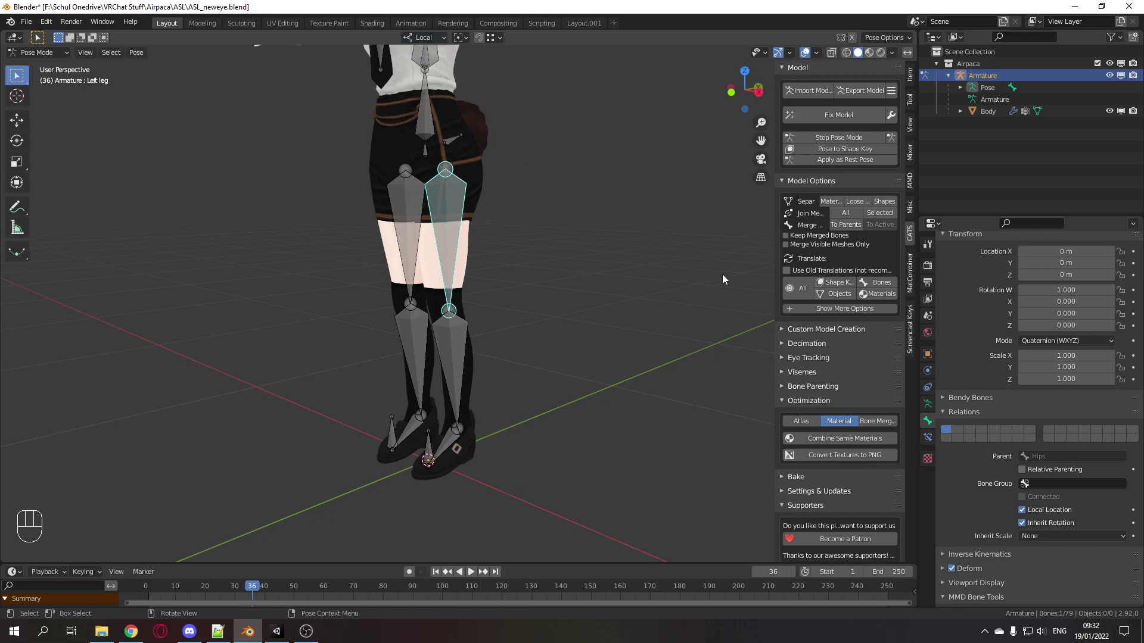
{"action": "key", "text": "s"}
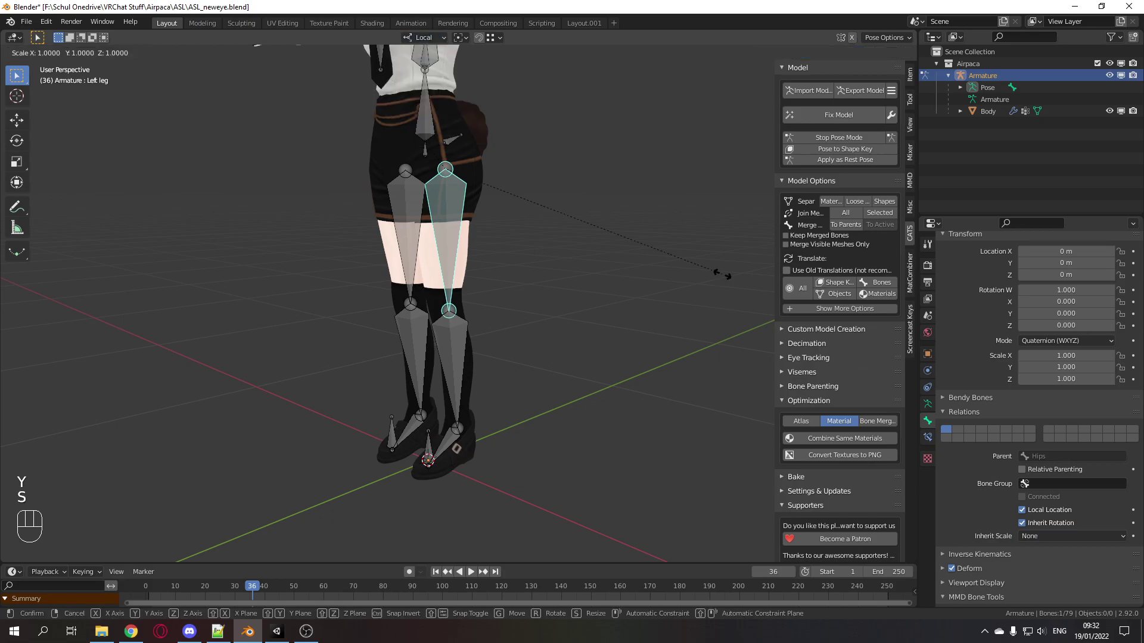
{"action": "key", "text": "y"}
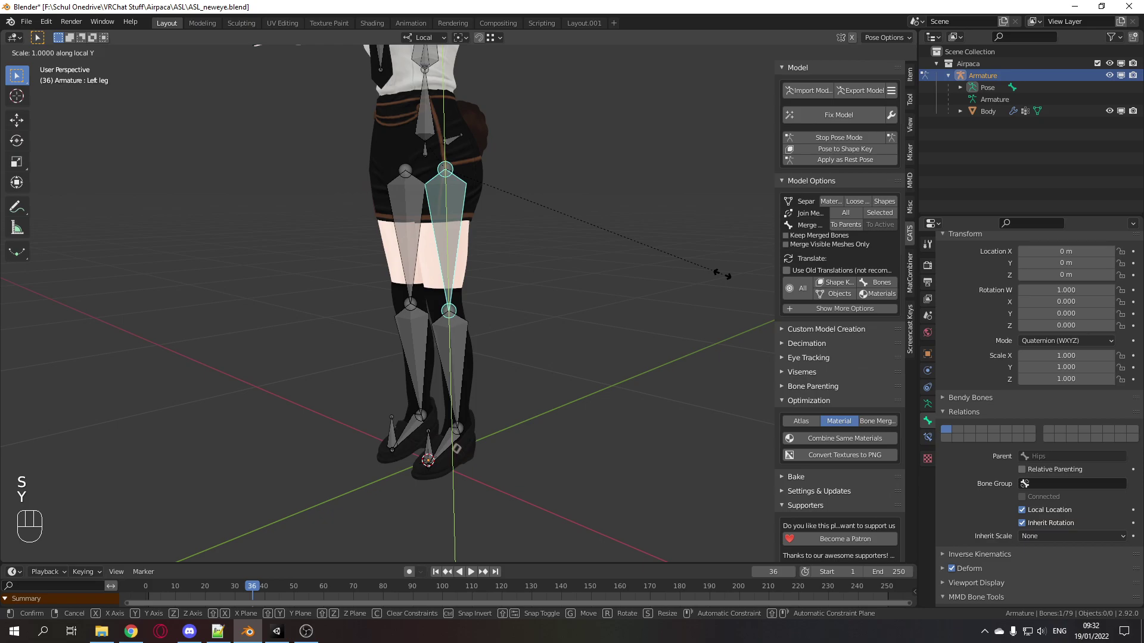
{"action": "type", "text": "0.8"}
{"action": "key", "text": "Return"}
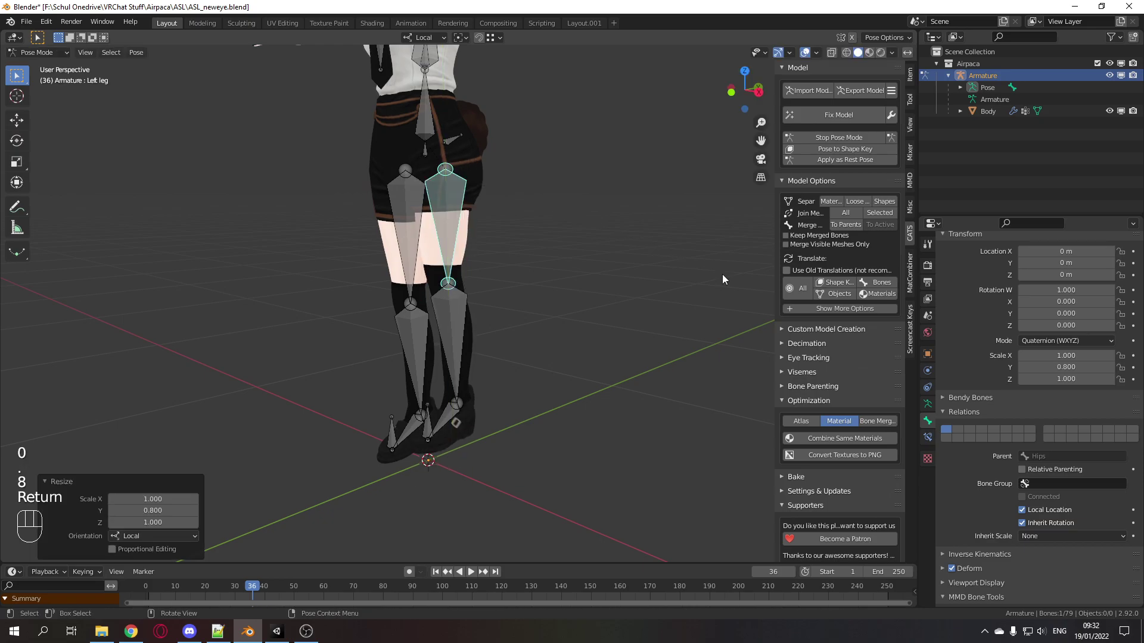
{"action": "left_click", "coordinate": [455, 310]}
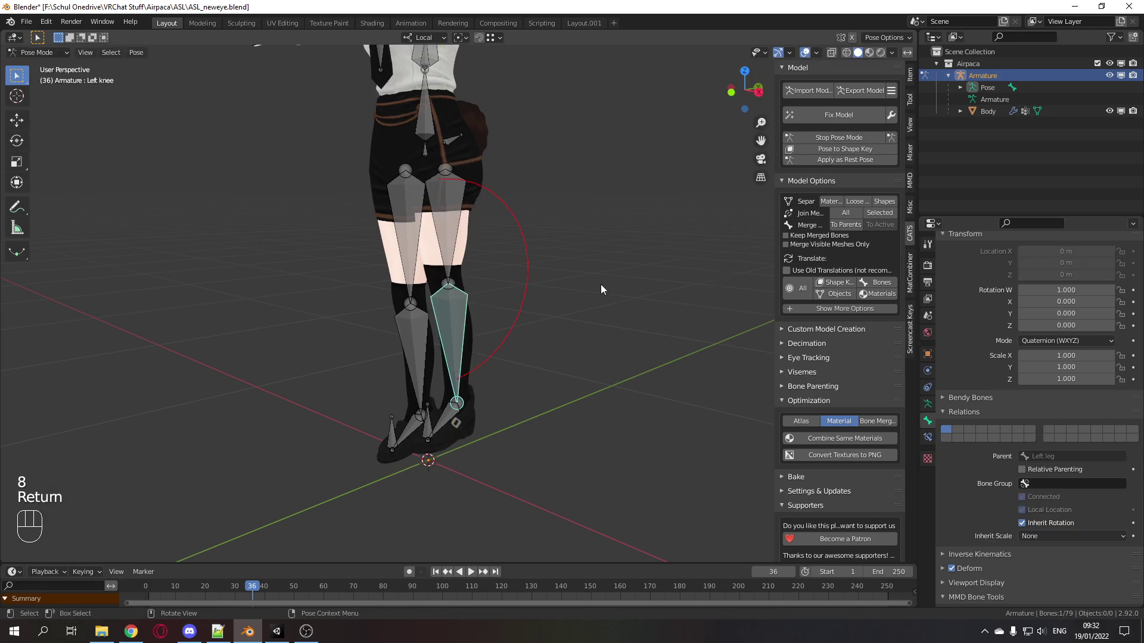
{"action": "type", "text": "sy0."}
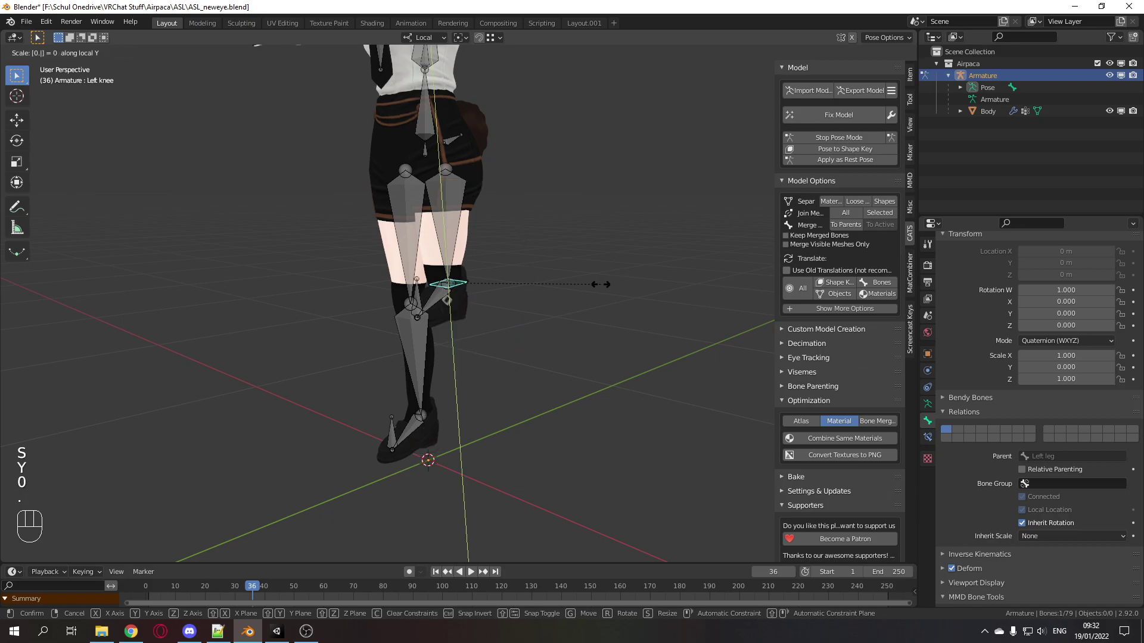
{"action": "type", "text": "8"}
{"action": "key", "text": "Return"}
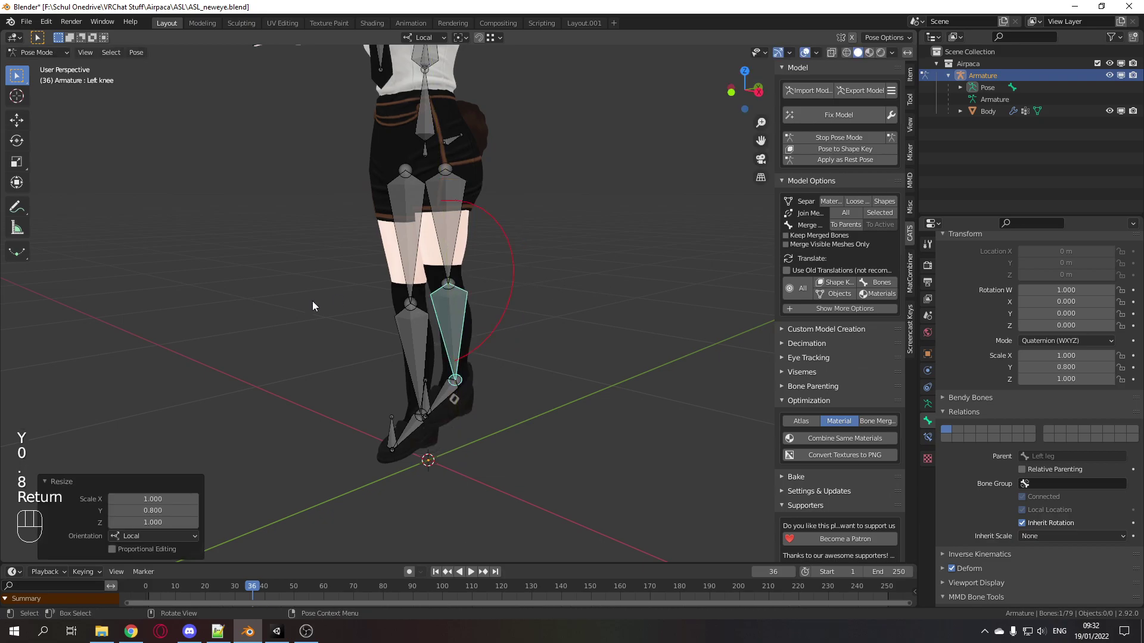
{"action": "left_click", "coordinate": [452, 217], "text": "shift"}
{"action": "left_click", "coordinate": [461, 326], "text": "shift"}
Paste the left leg's 0.8 pose mirrored onto the right leg and check it without overlays.
{"action": "key", "text": "ctrl+c"}
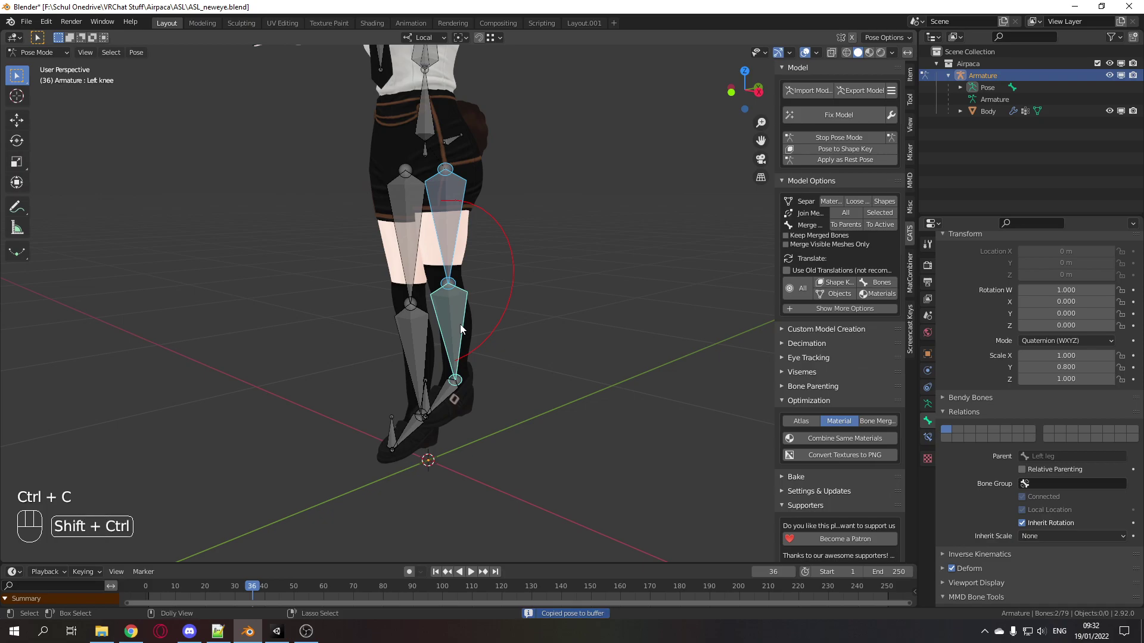
{"action": "key", "text": "ctrl+shift+v"}
{"action": "scroll", "coordinate": [459, 324], "scroll_direction": "down", "scroll_amount": 3}
{"action": "middle_click_drag", "start_coordinate": [460, 324], "coordinate": [495, 262]}
{"action": "scroll", "coordinate": [499, 269], "scroll_direction": "down", "scroll_amount": 2}
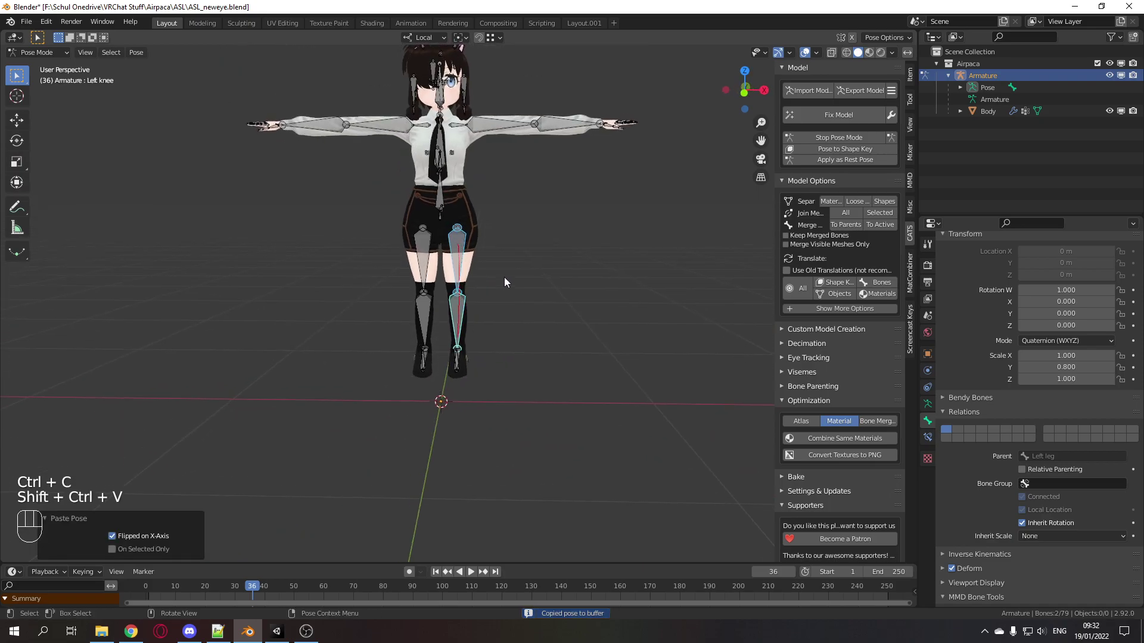
{"action": "key", "text": "shift+alt+z"}
{"action": "scroll", "coordinate": [507, 306], "scroll_direction": "down", "scroll_amount": 3}
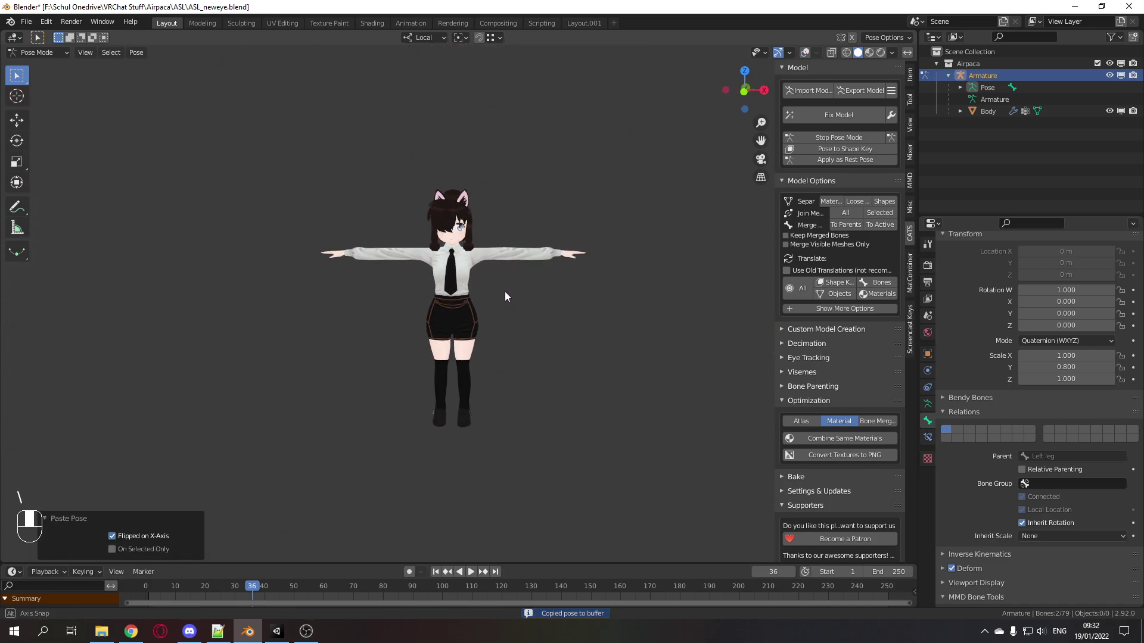
{"action": "key", "text": "backslash"}
{"action": "scroll", "coordinate": [503, 291], "scroll_direction": "up", "scroll_amount": 4}
{"action": "mouse_move", "coordinate": [502, 293]}
{"action": "middle_mouse_down"}
{"action": "mouse_move", "coordinate": [399, 303]}
{"action": "mouse_move", "coordinate": [490, 316]}
{"action": "mouse_move", "coordinate": [463, 298]}
{"action": "mouse_move", "coordinate": [484, 292]}
{"action": "middle_mouse_up"}
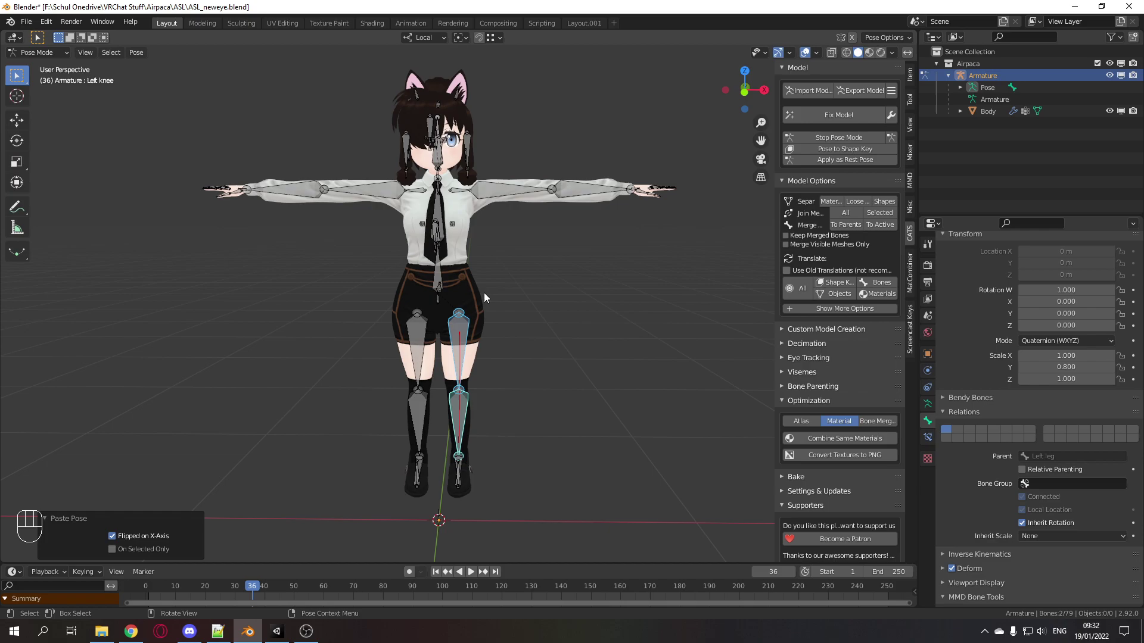
Switch to front orthographic view and select the Hips bone.
{"action": "key", "text": "KP_1"}
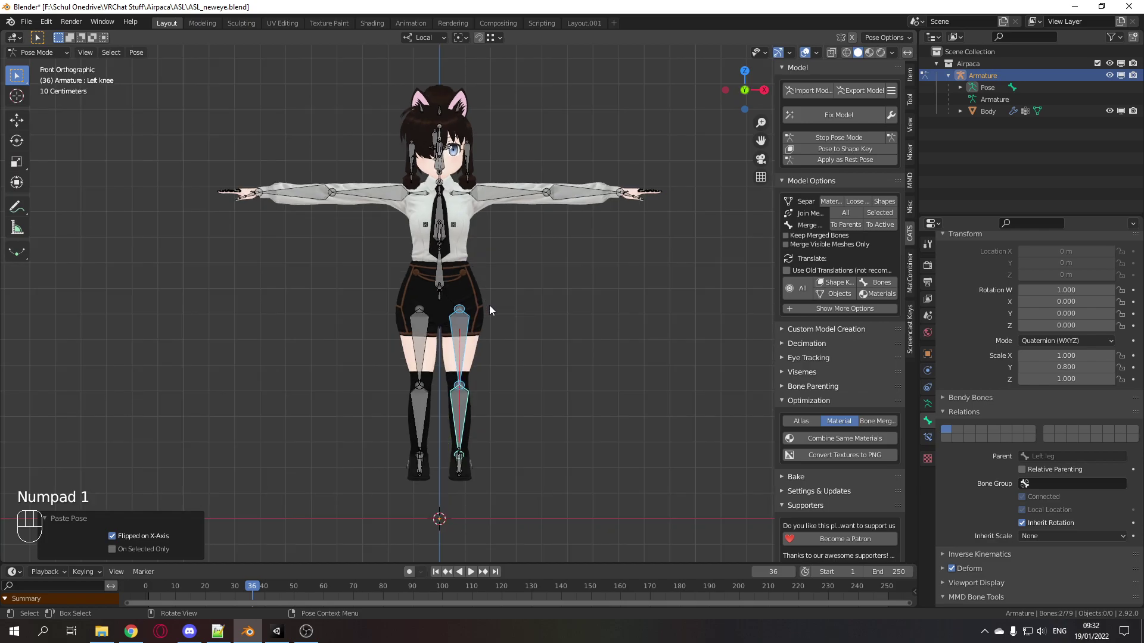
{"action": "key", "text": "shift"}
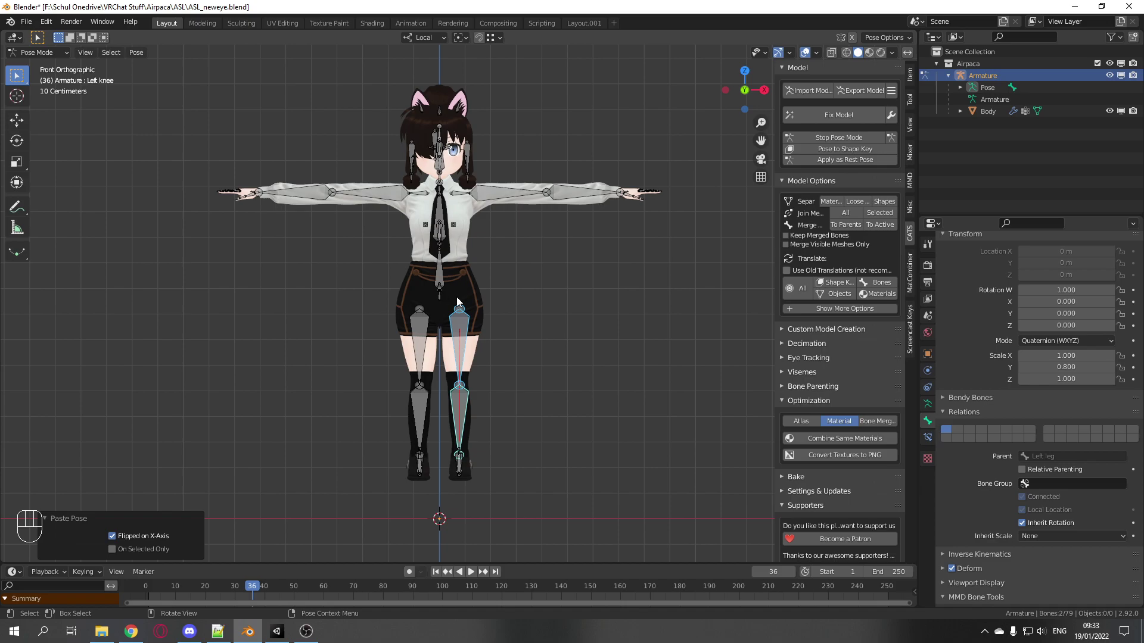
{"action": "scroll", "coordinate": [456, 296], "scroll_direction": "up", "scroll_amount": 2}
{"action": "left_click", "coordinate": [432, 293]}
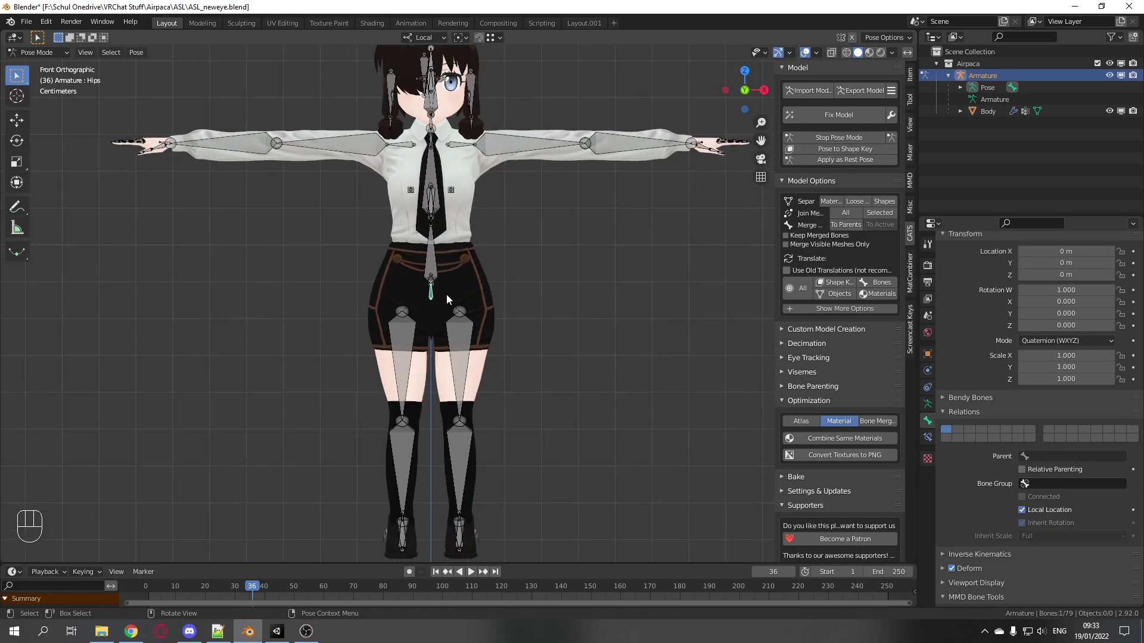
{"action": "scroll", "coordinate": [446, 295], "scroll_direction": "down", "scroll_amount": 3}
{"action": "key", "text": "shift"}
{"action": "middle_click_drag", "start_coordinate": [528, 347], "coordinate": [520, 328], "text": "shift"}
Move the Hips bone about -0.148 m along local Y until the feet touch the ground.
{"action": "key", "text": "g"}
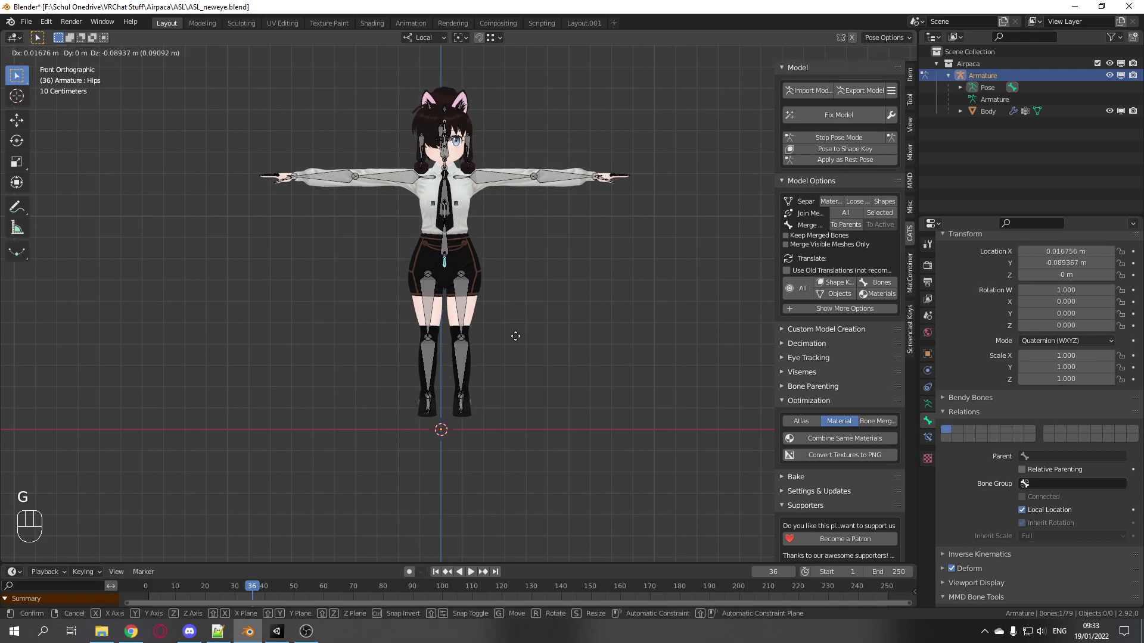
{"action": "key", "text": "z"}
{"action": "key", "text": "Escape"}
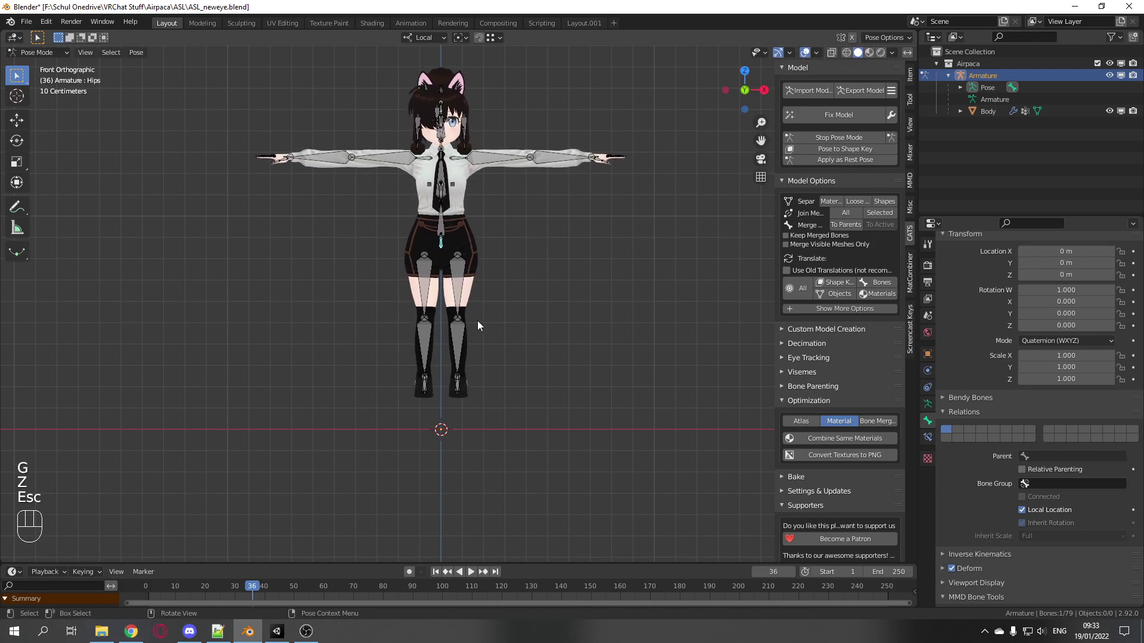
{"action": "key", "text": "g"}
{"action": "key", "text": "y"}
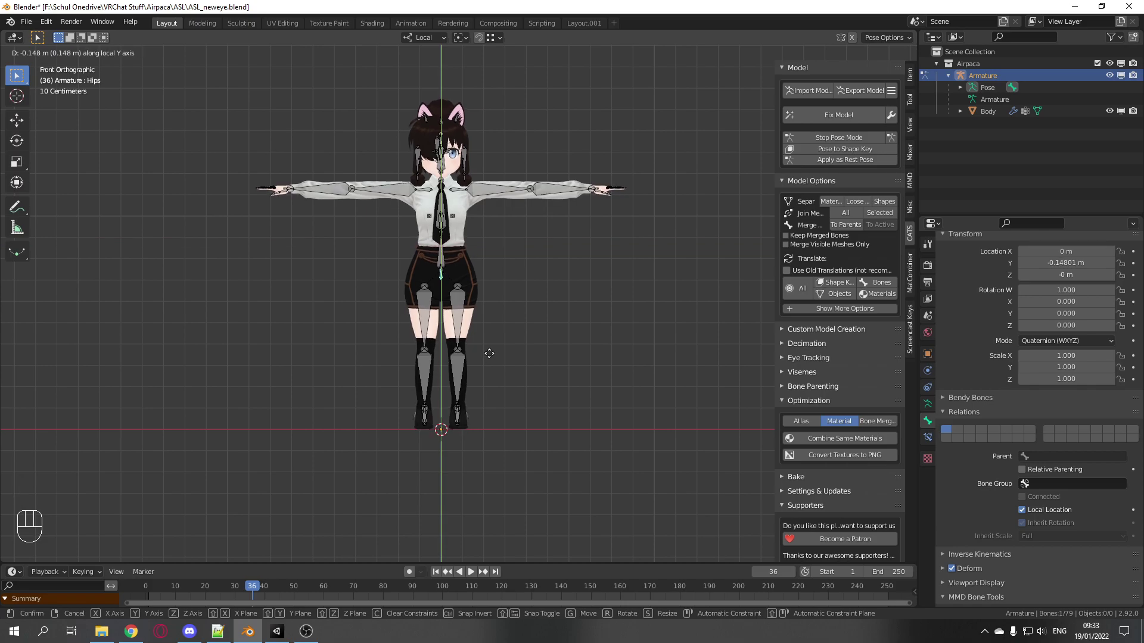
{"action": "left_click", "coordinate": [489, 353]}
{"action": "scroll", "coordinate": [472, 442], "scroll_direction": "up", "scroll_amount": 8}
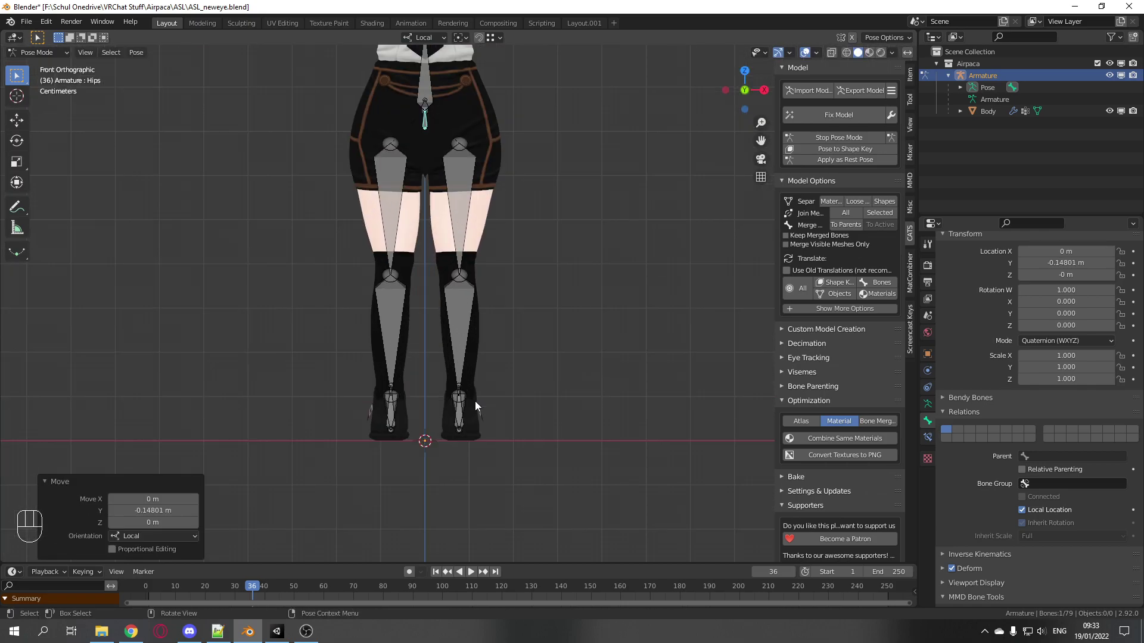
{"action": "scroll", "coordinate": [480, 268], "scroll_direction": "down", "scroll_amount": 8}
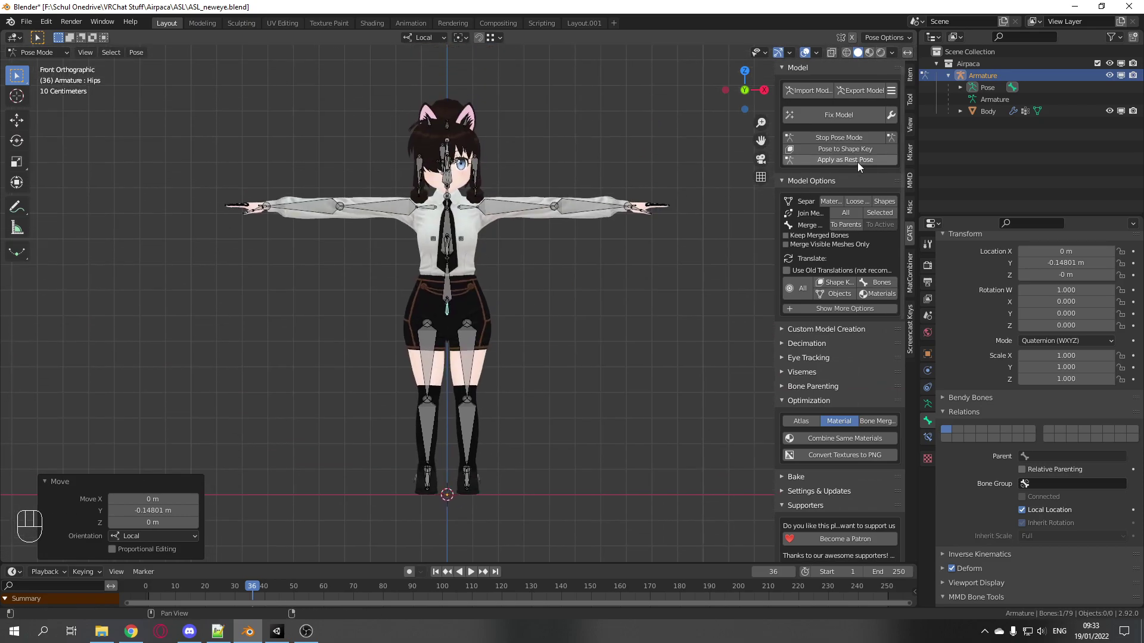
{"action": "key", "text": "g"}
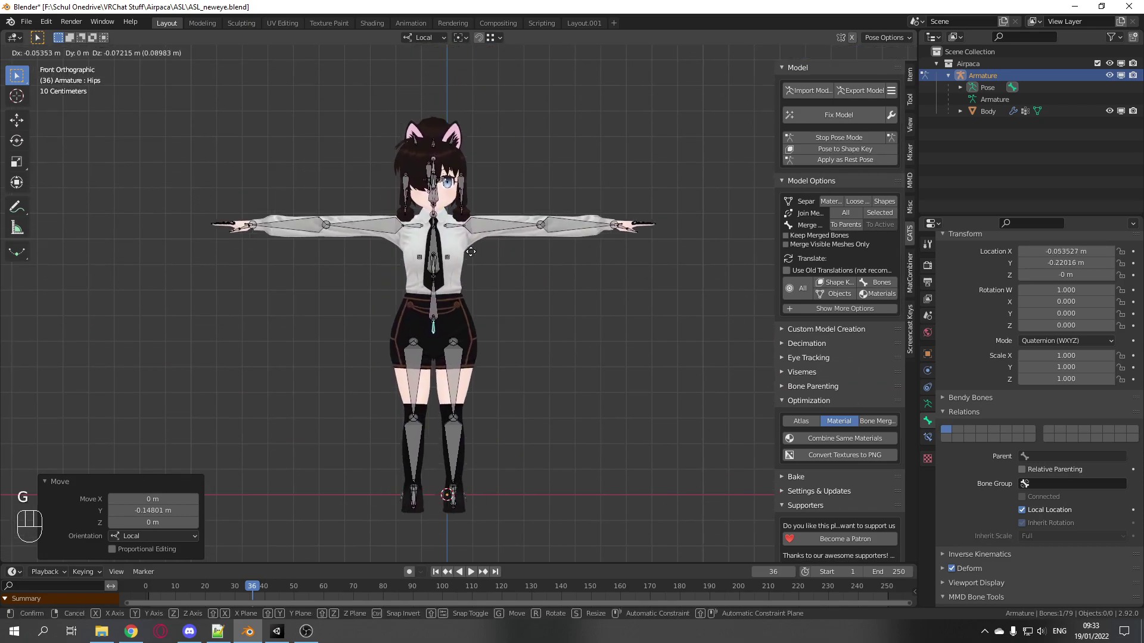
{"action": "key", "text": "Escape"}
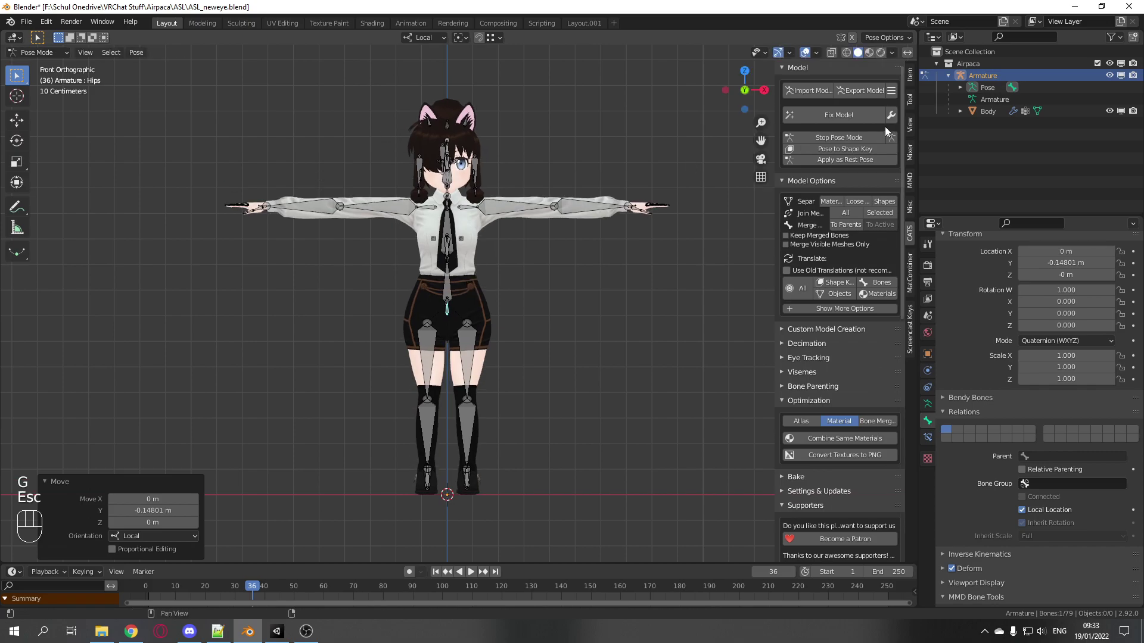
Bake the shortened legs and lowered hips into the rest pose with CATS Apply as Rest Pose.
{"action": "left_click", "coordinate": [848, 161]}
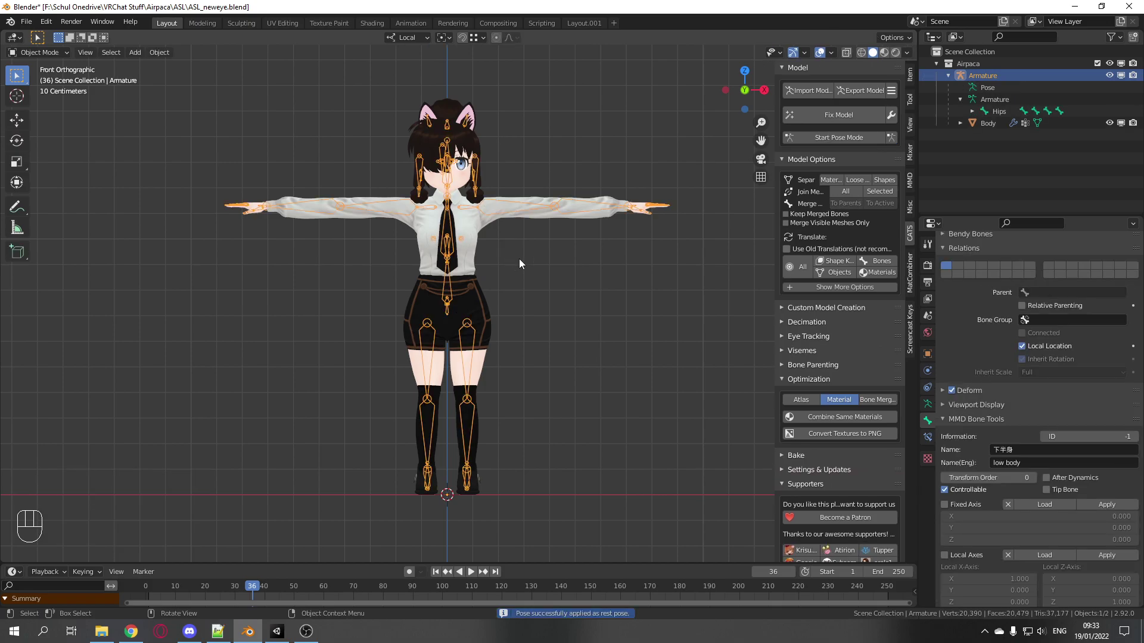
{"action": "middle_click_drag", "start_coordinate": [520, 259], "coordinate": [440, 281]}
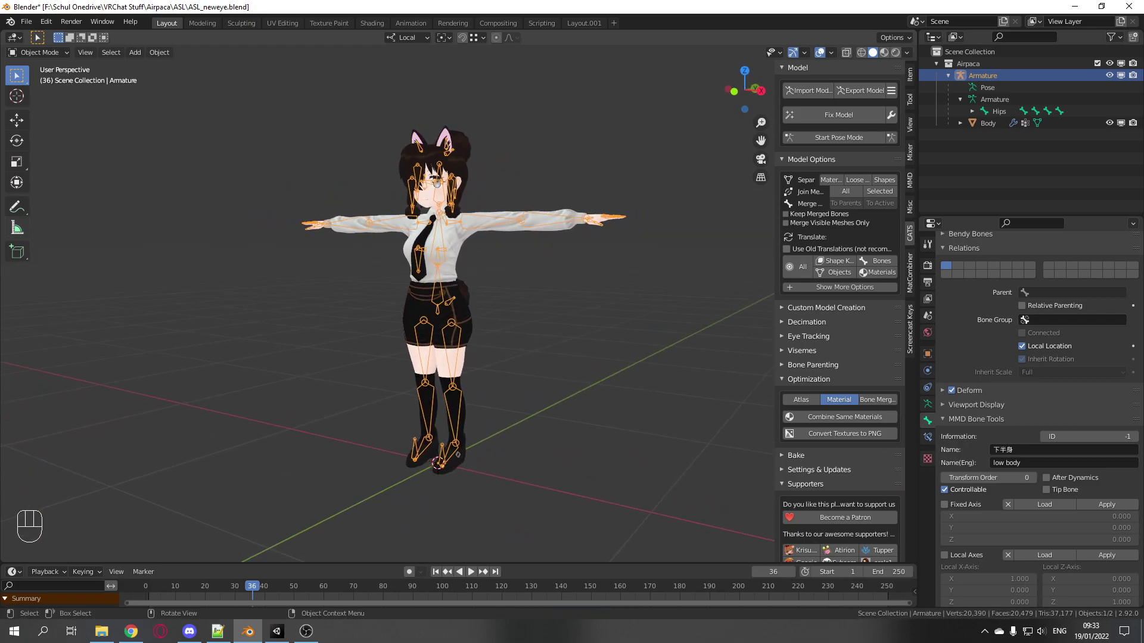